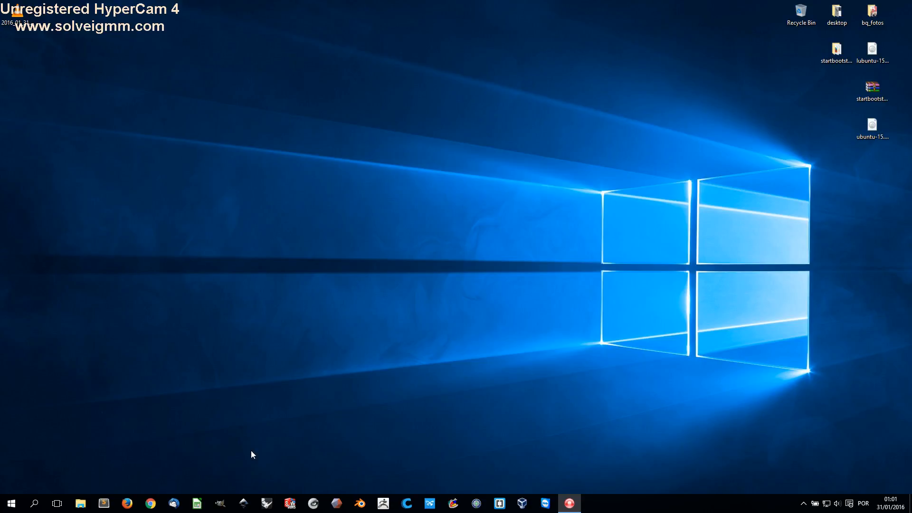
Switch to Google Chrome and search the web for "virtual box".
click(150, 503)
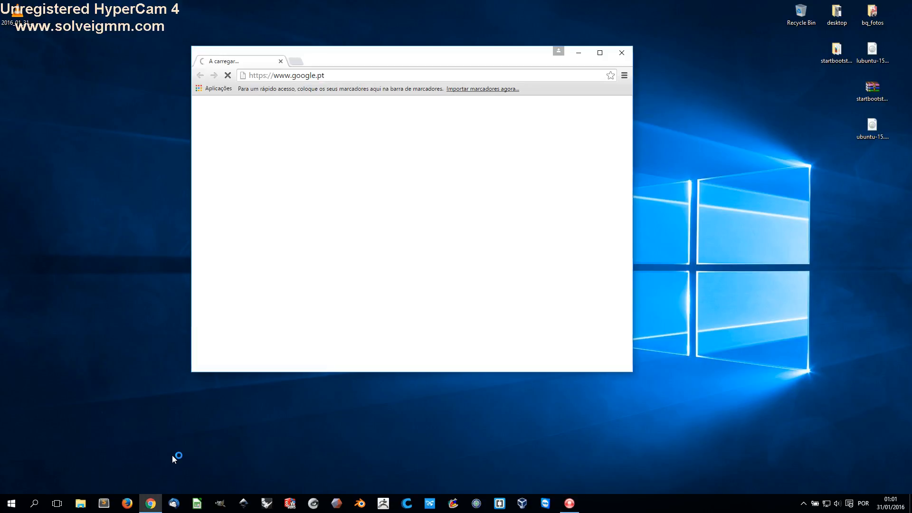
drag(456, 56, 545, 76)
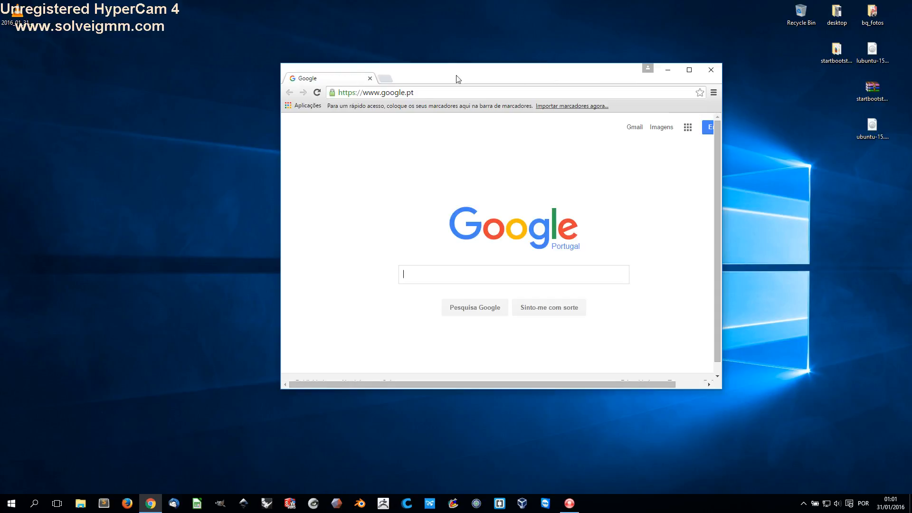
click(445, 92)
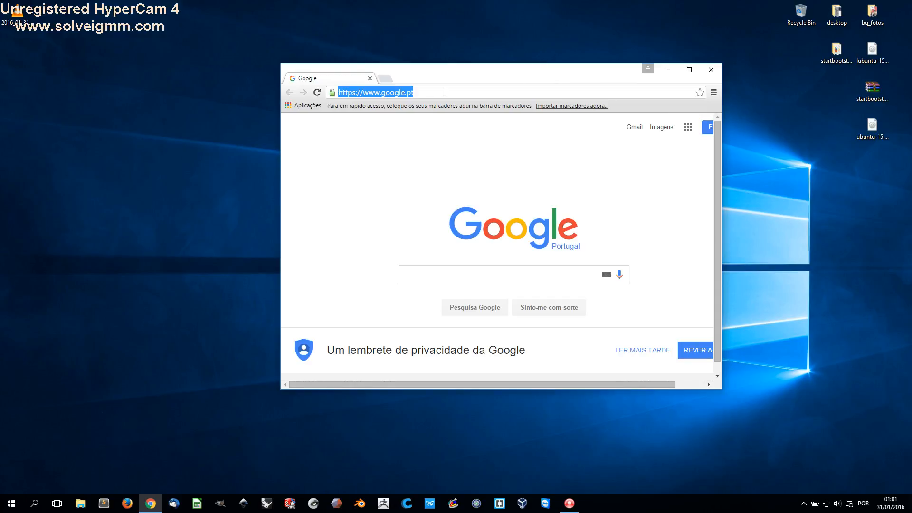
text(virtual box)
key(Return)
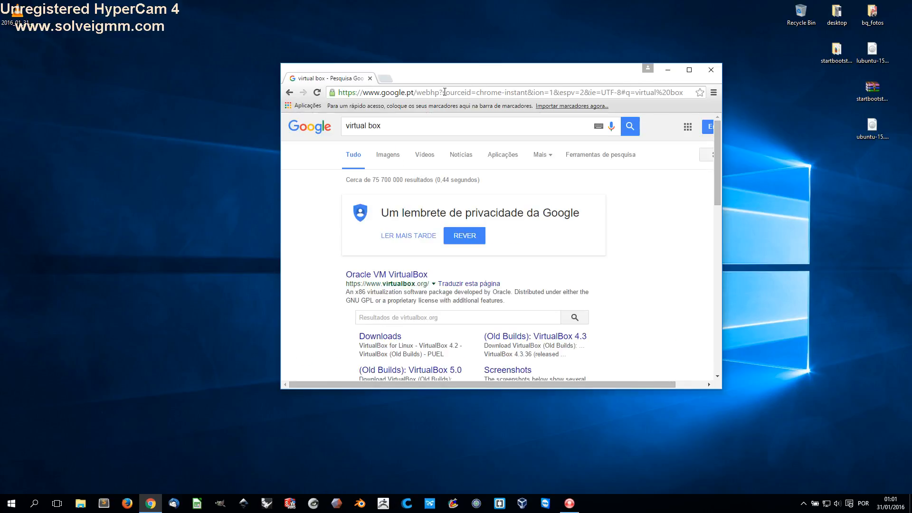
Open the Oracle VM VirtualBox website from the search results and go to its Downloads page.
scroll(328, 238, down, 1)
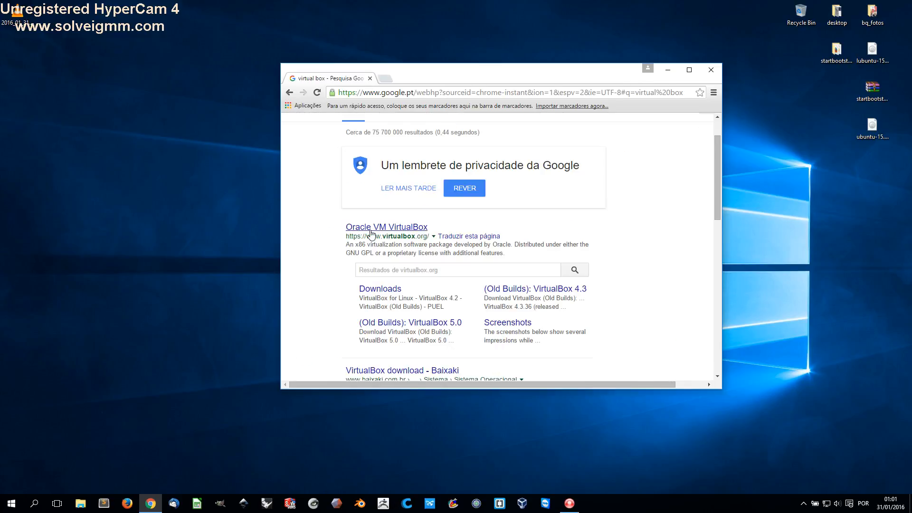
click(406, 229)
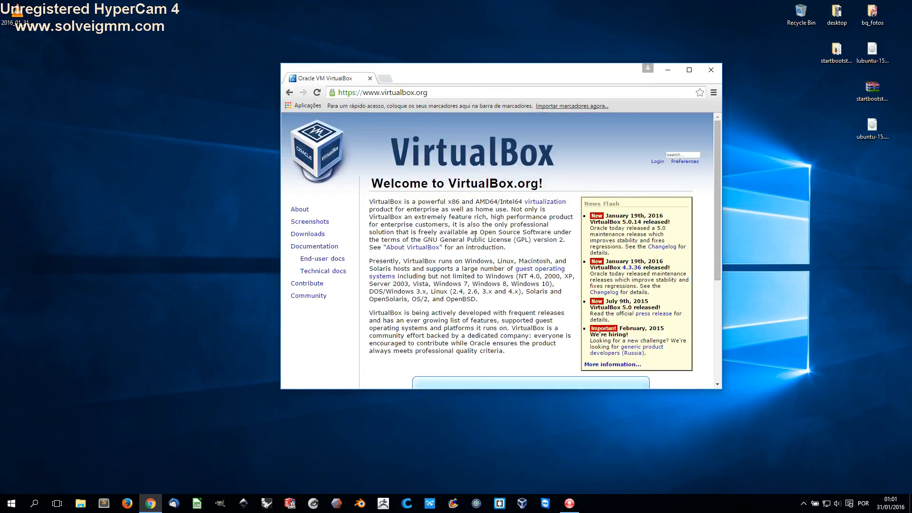
click(311, 236)
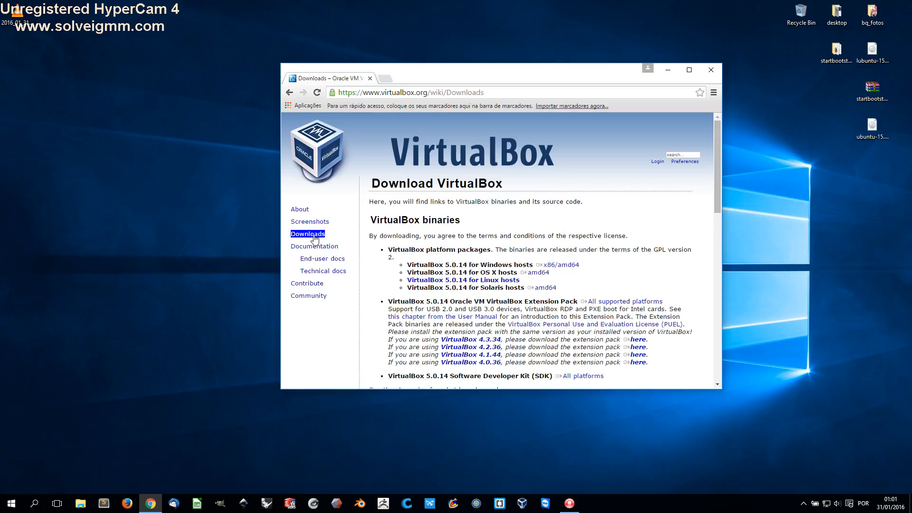
Download the VirtualBox 5.0.14 package for Windows hosts (x86/amd64) and save it to the Desktop as VirtualBox-5.0.14-105127-Win.exe.
drag(408, 264, 550, 268)
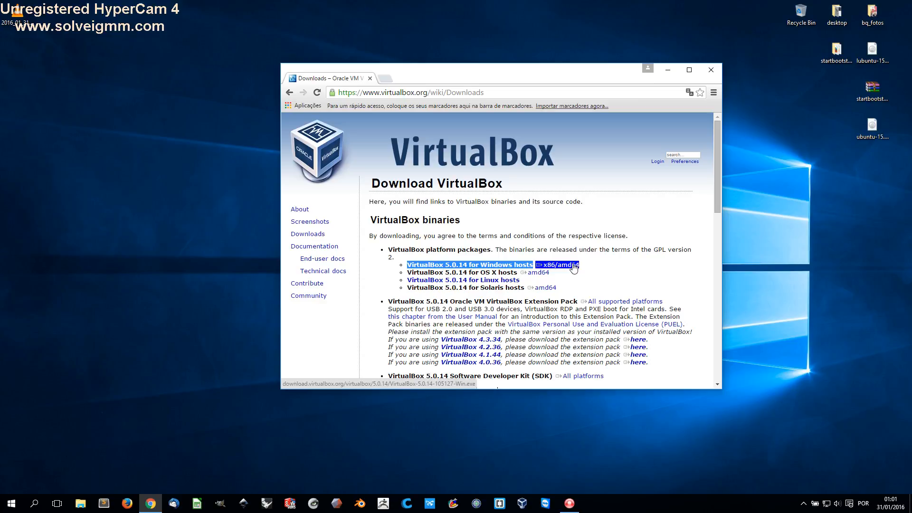
click(565, 267)
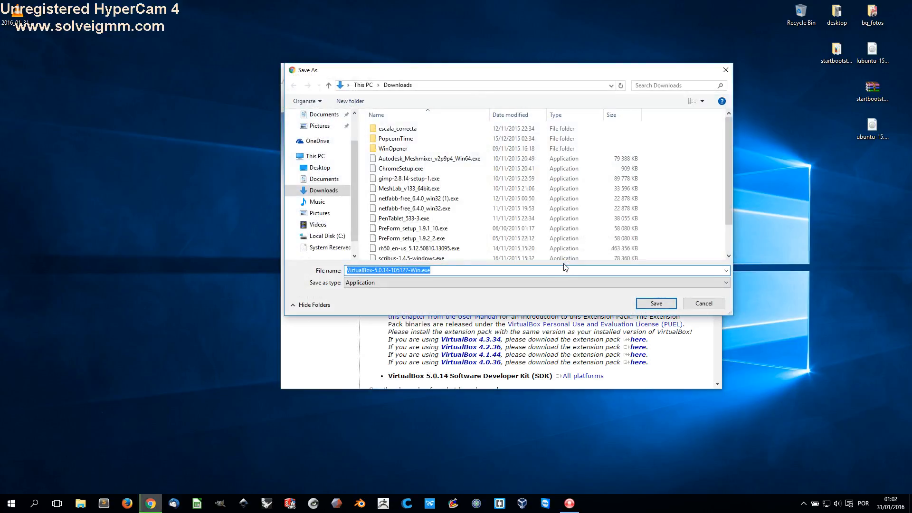
scroll(317, 133, up, 2)
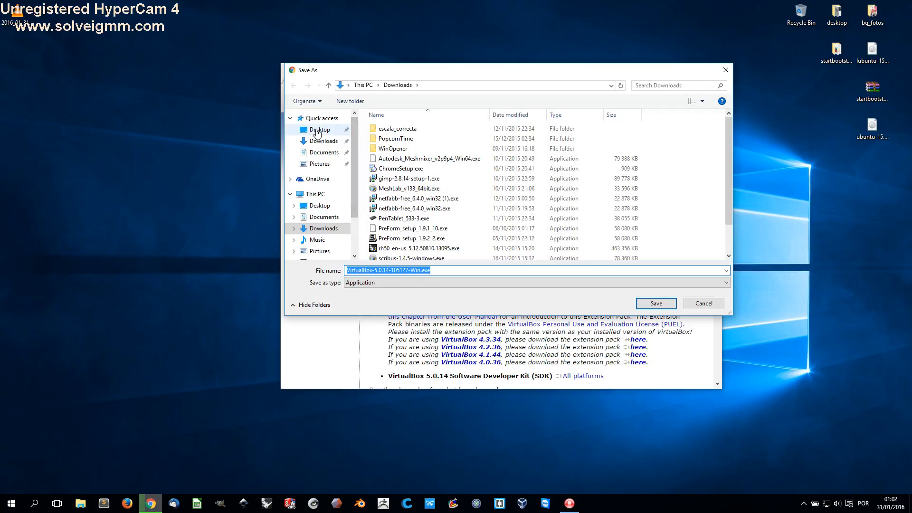
click(317, 132)
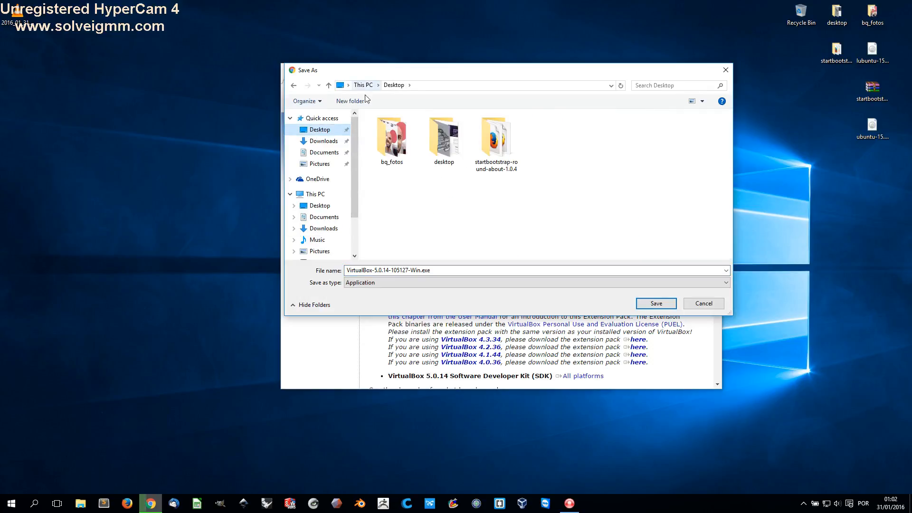
click(657, 303)
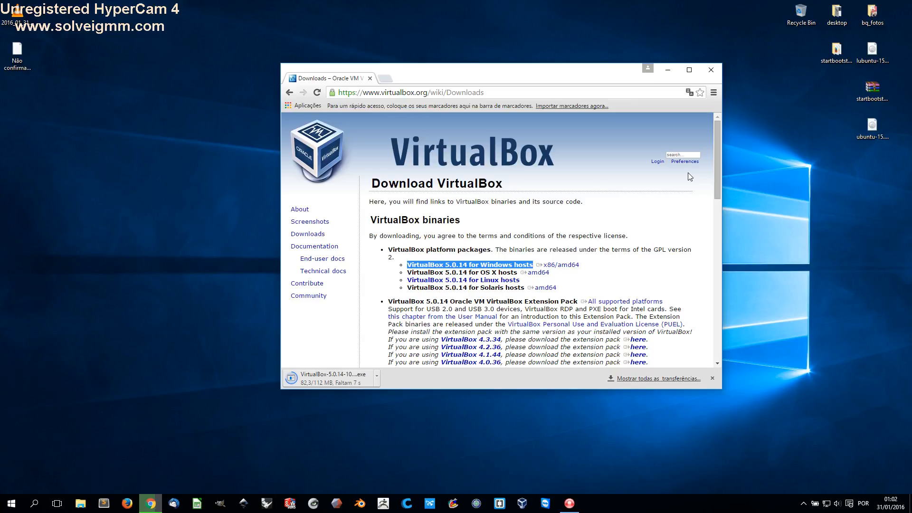
Delete the downloaded VirtualBox installer from the desktop and reposition the browser window.
drag(596, 79, 608, 71)
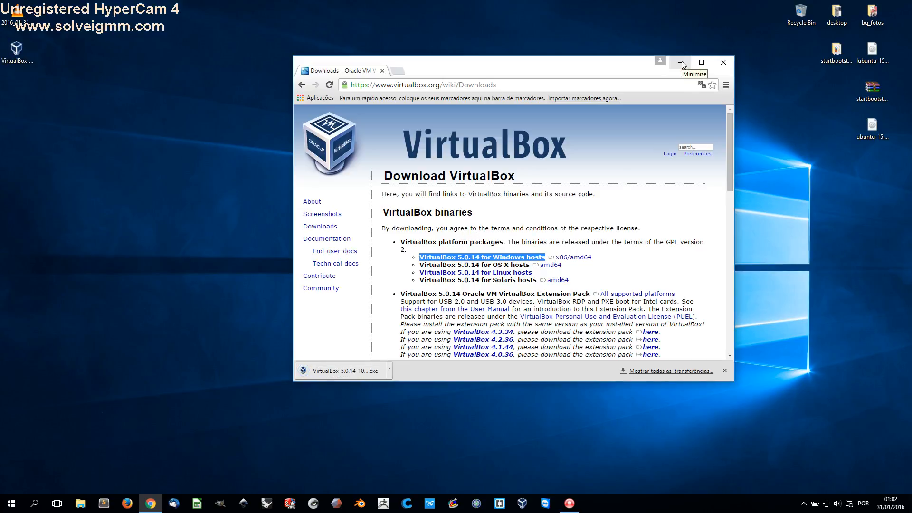
click(17, 53)
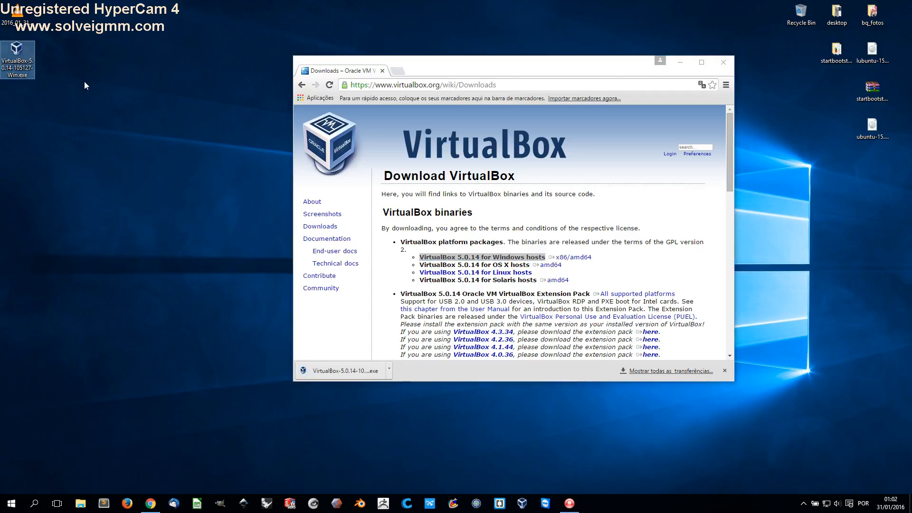
drag(19, 52, 91, 90)
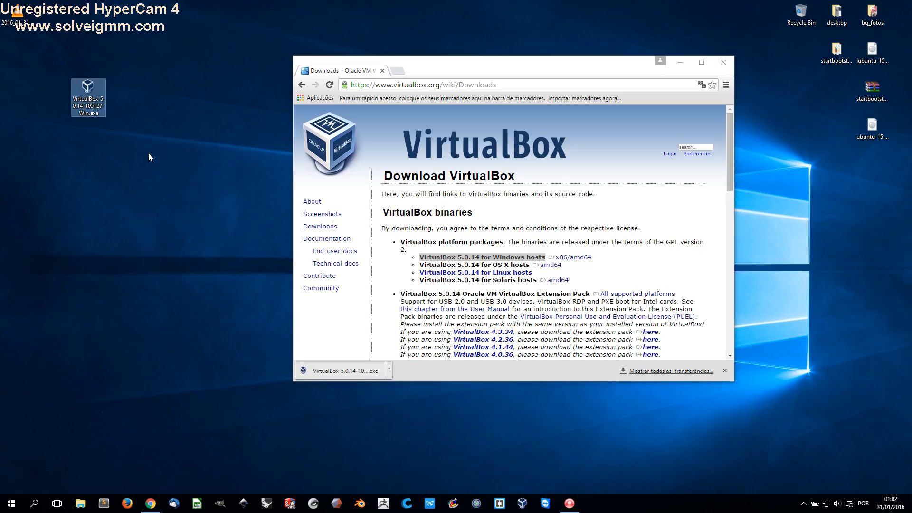
key(Delete)
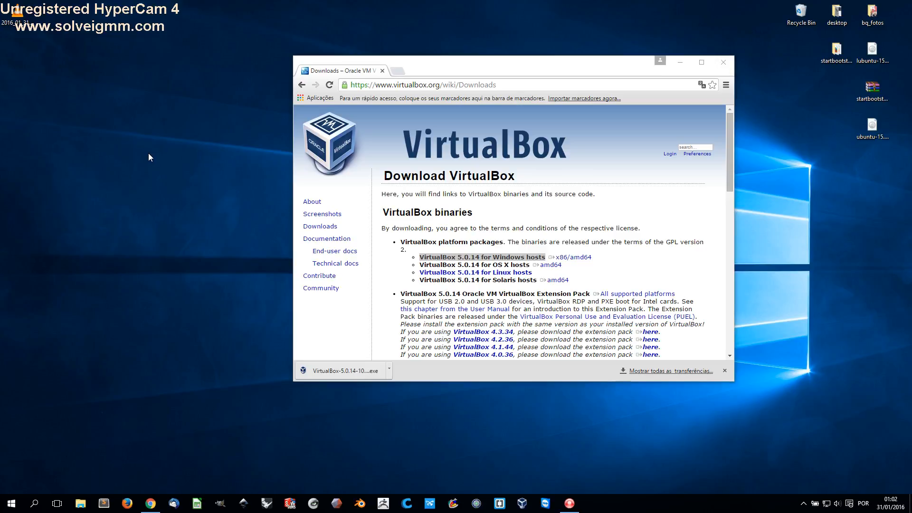
drag(591, 66, 583, 46)
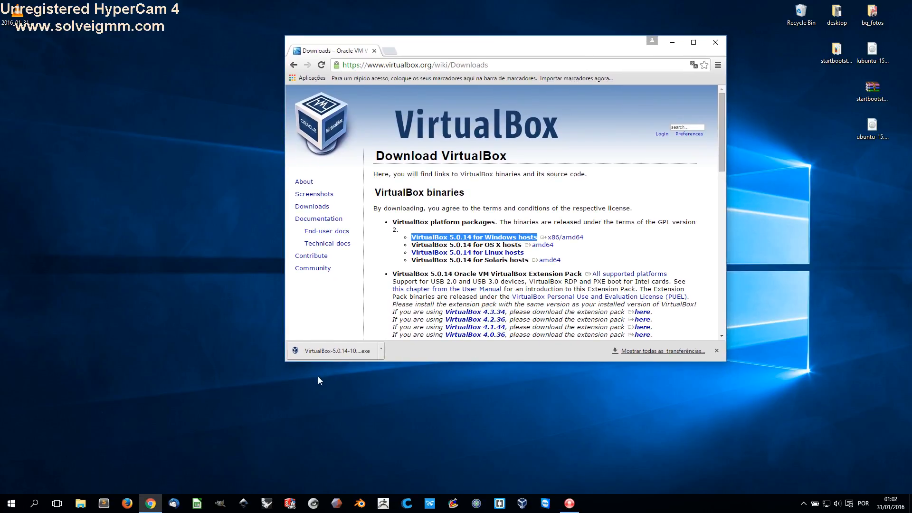
Find and launch Oracle VM VirtualBox, and place its window so that the browser's tab strip behind stays reachable.
click(3, 507)
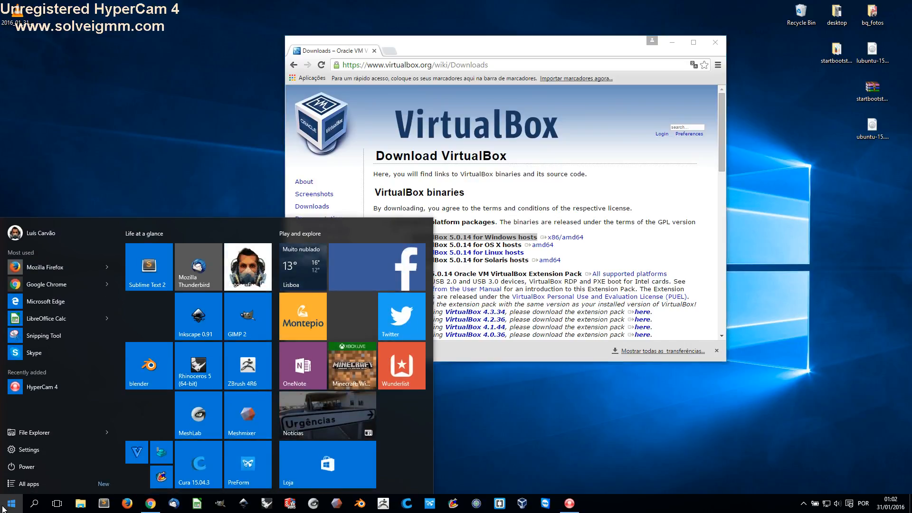
text(virtual)
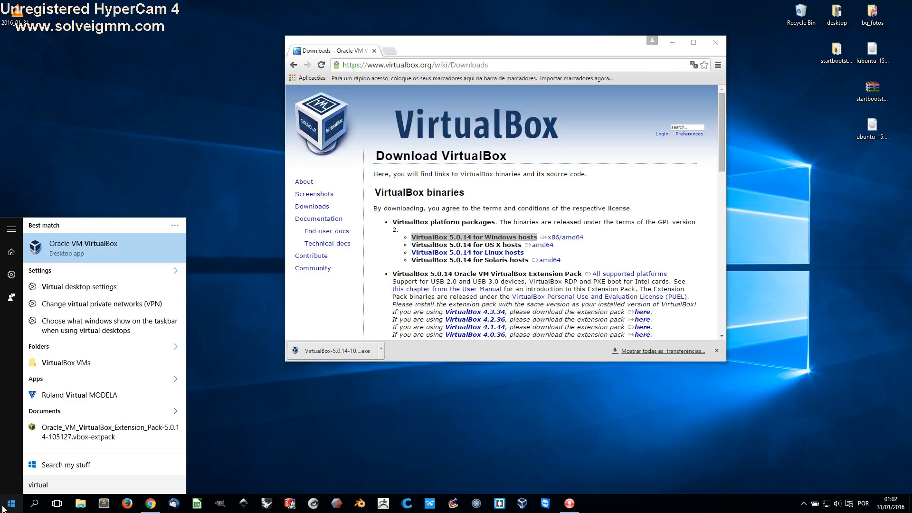
click(74, 246)
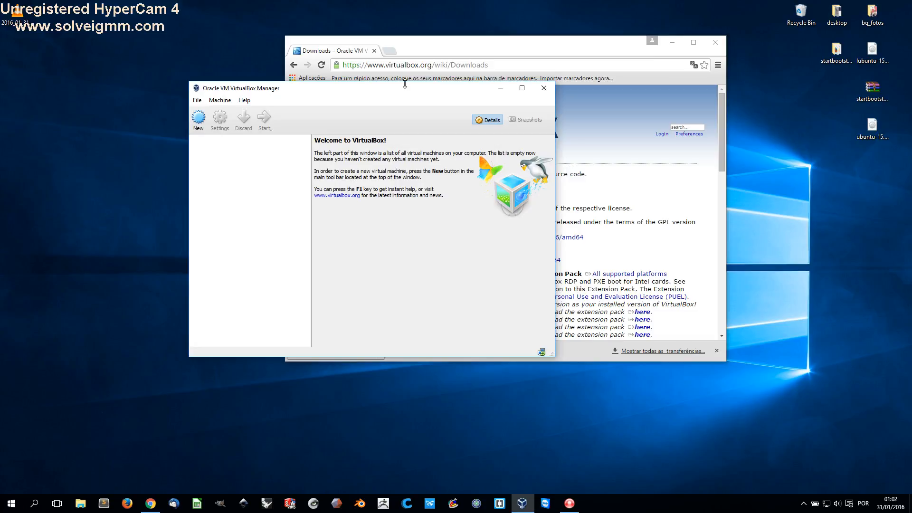
drag(397, 92, 450, 121)
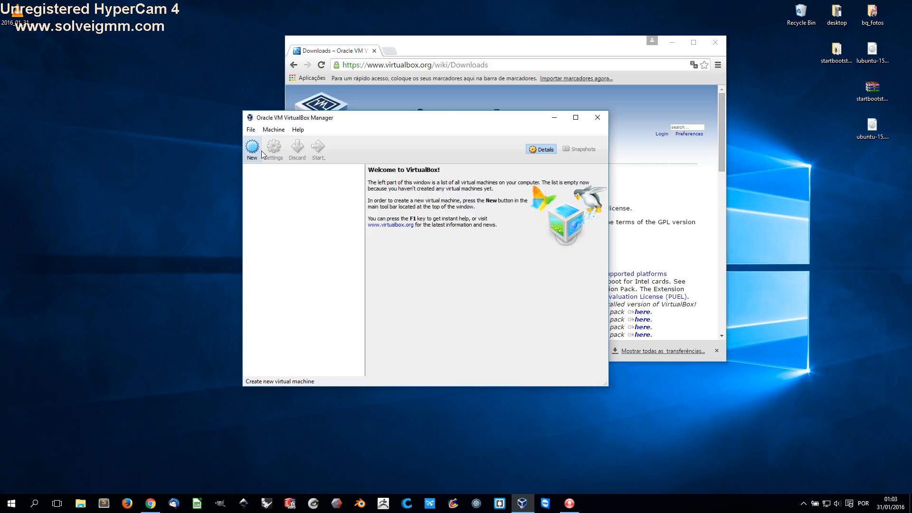
drag(401, 125, 484, 139)
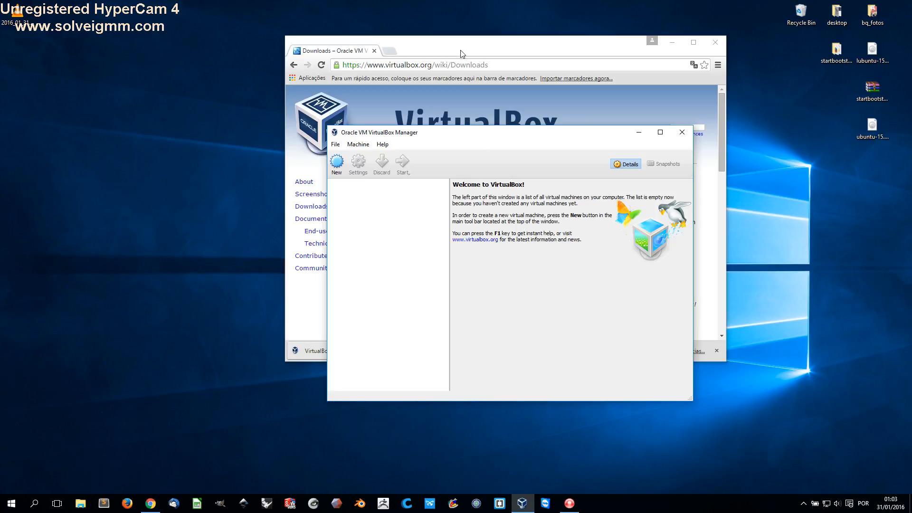
Switch to Chrome and search for "xubuntu" in a new browser tab.
click(396, 51)
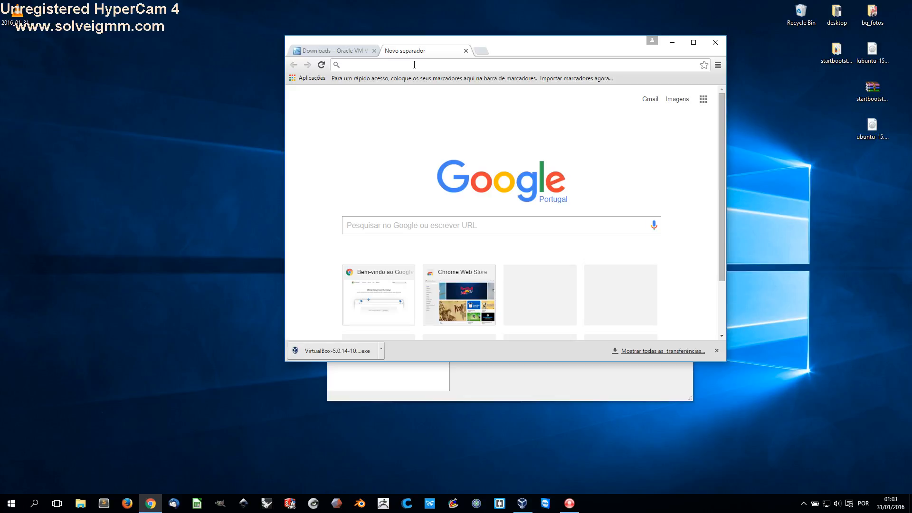
text(xub)
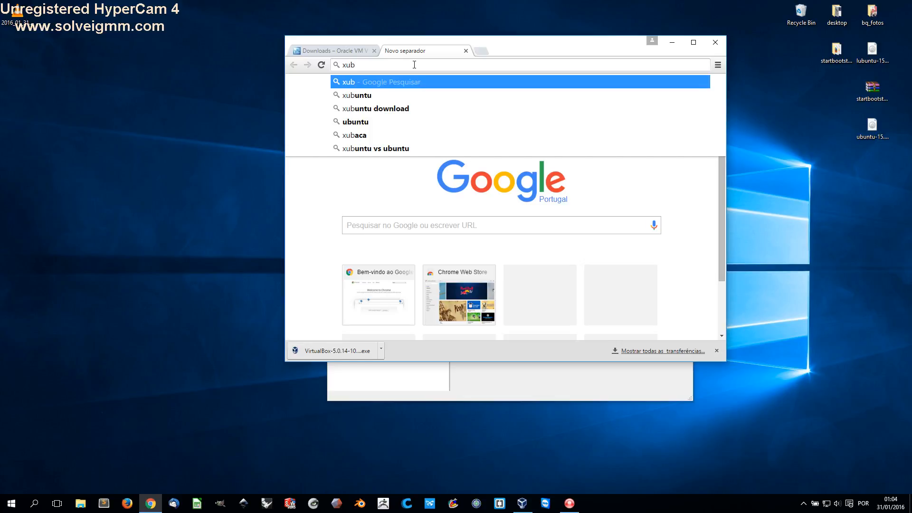
text(untu)
key(Return)
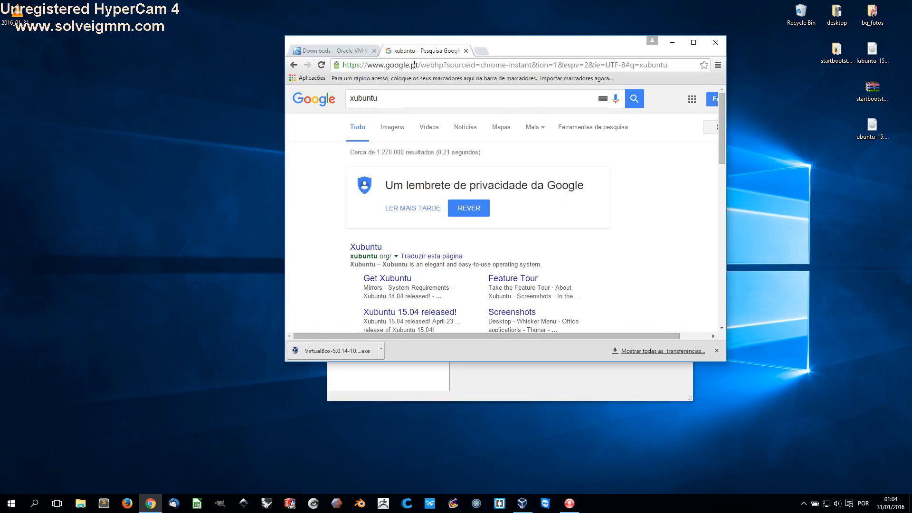
Replace the current search term with "lubuntu" and run the search.
double_click(390, 97)
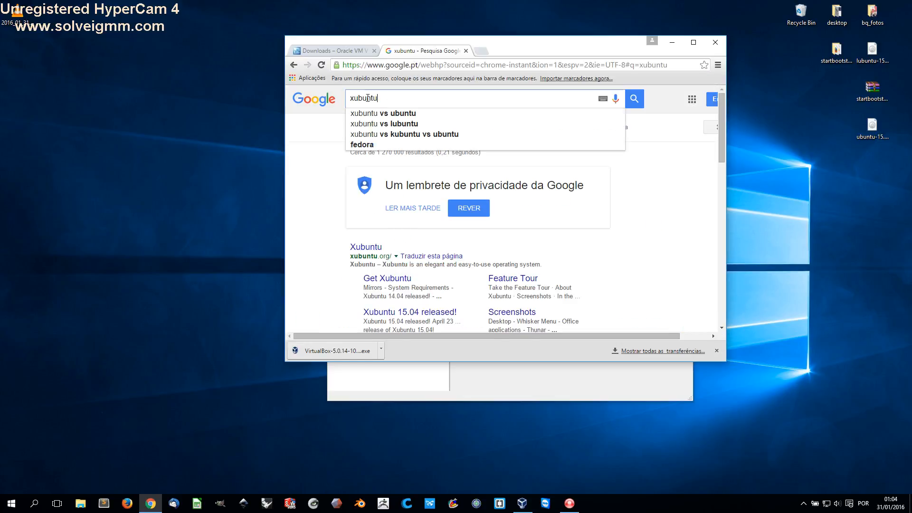
text(lu)
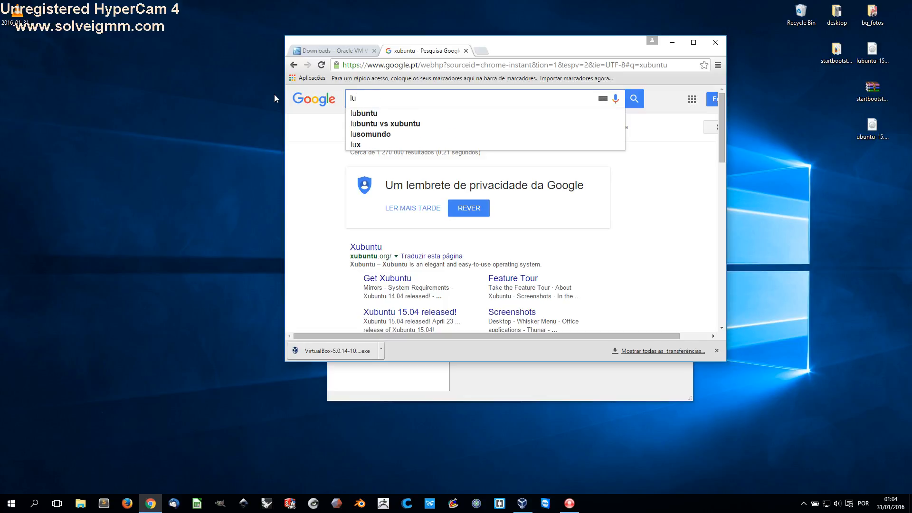
text(buntu)
key(Return)
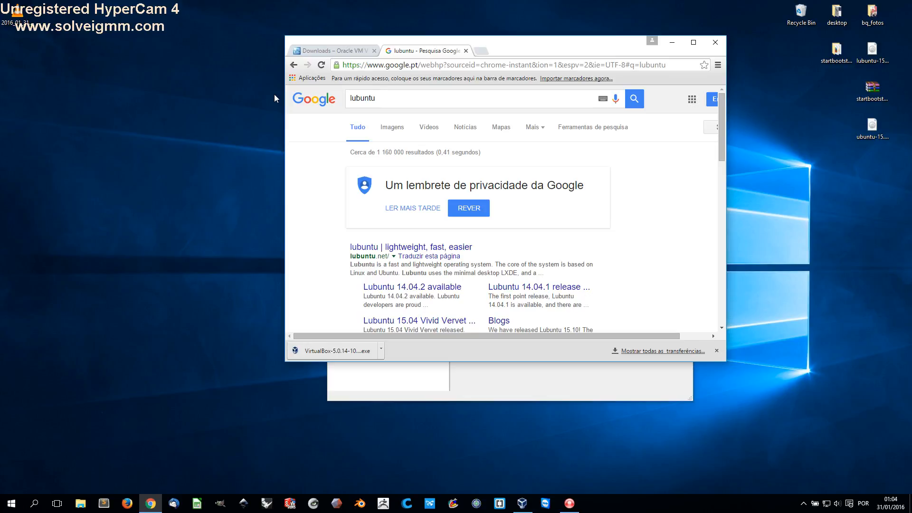
Open the official lubuntu.net site from the results and go to its download page.
drag(343, 251, 487, 248)
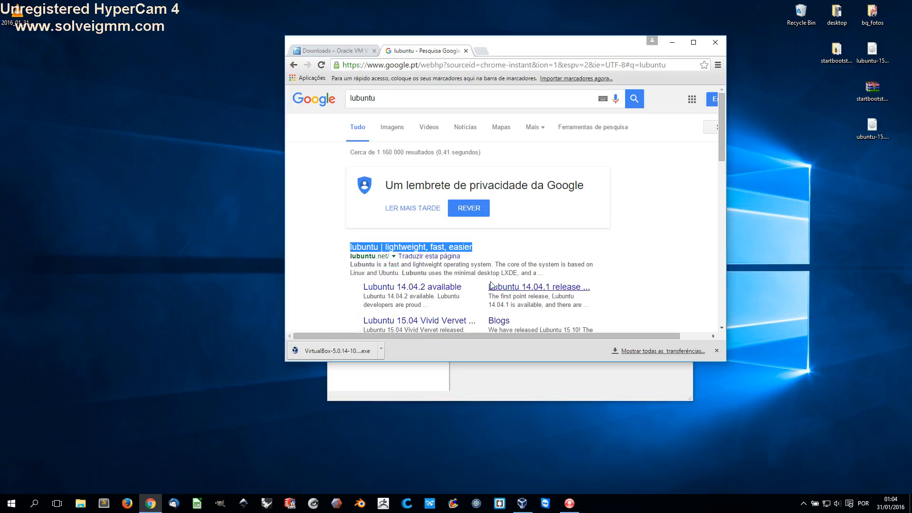
scroll(491, 296, down, 1)
click(512, 204)
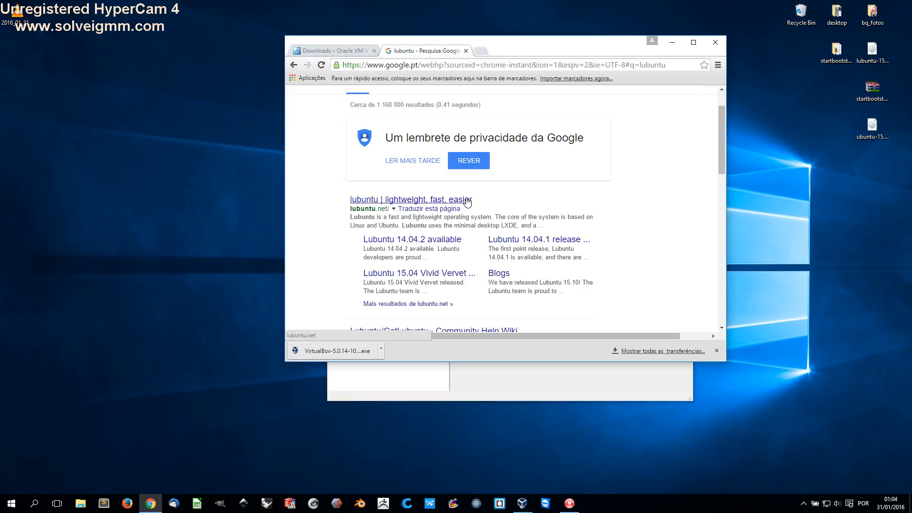
click(466, 199)
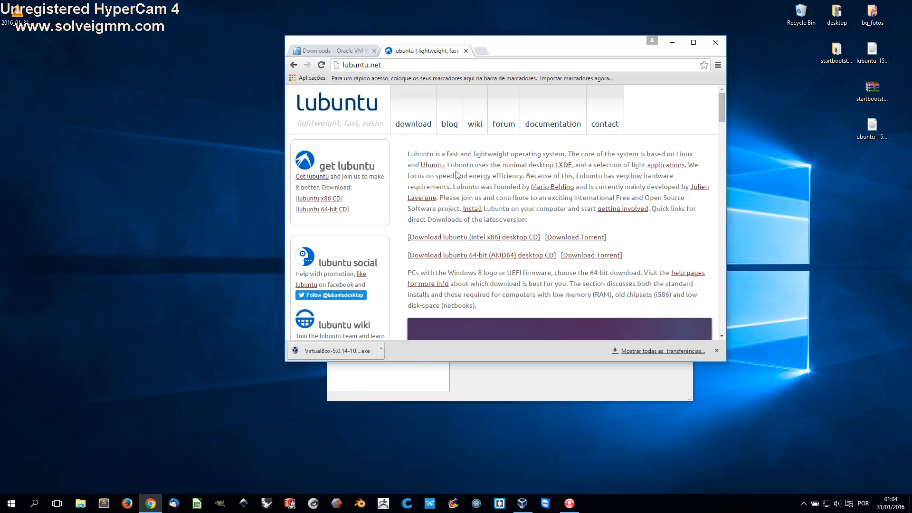
click(417, 123)
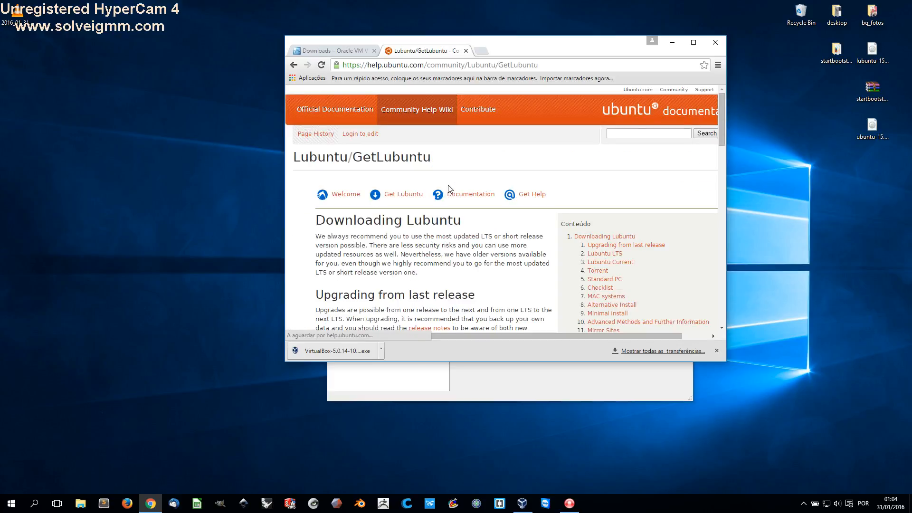
Open the save dialog for the 64-bit standard Lubuntu image, select the existing lubuntu-15.10-desktop-amd64.iso on the Desktop, and cancel the download.
scroll(451, 189, down, 2)
scroll(450, 187, down, 8)
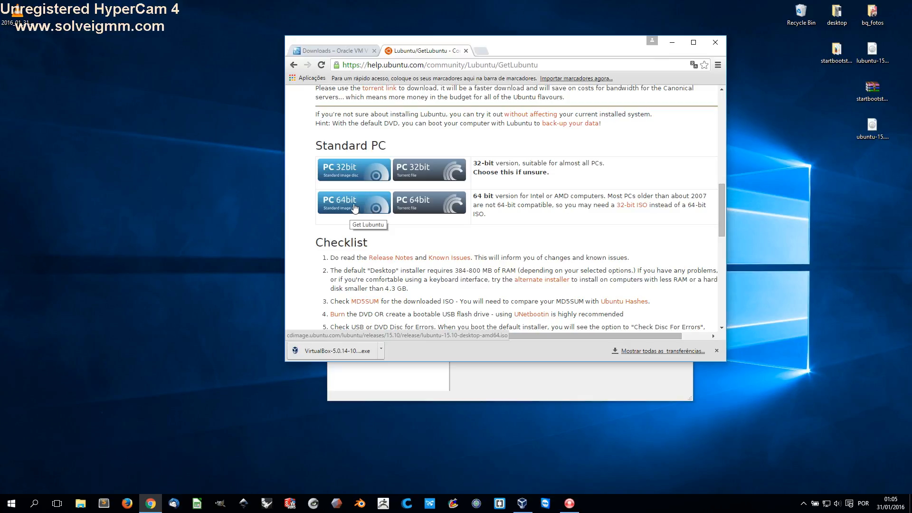
click(353, 208)
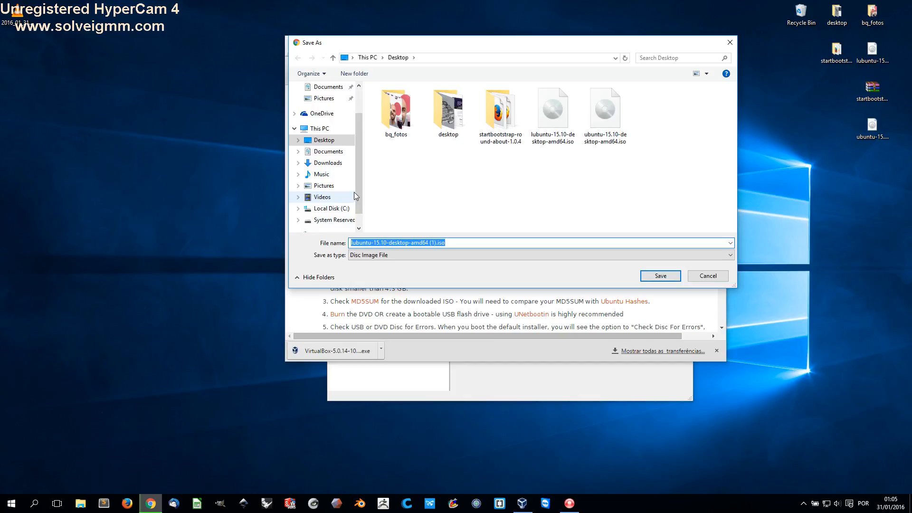
click(429, 243)
drag(436, 243, 429, 243)
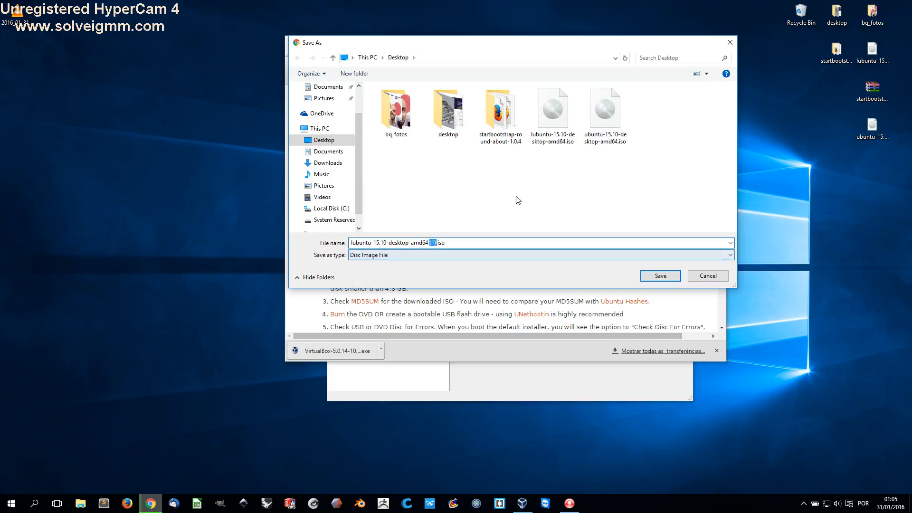
click(559, 115)
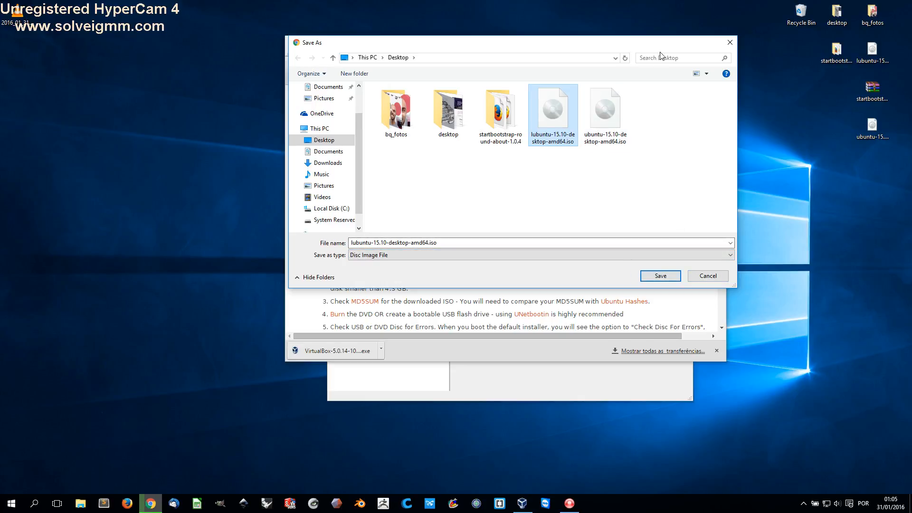
click(608, 285)
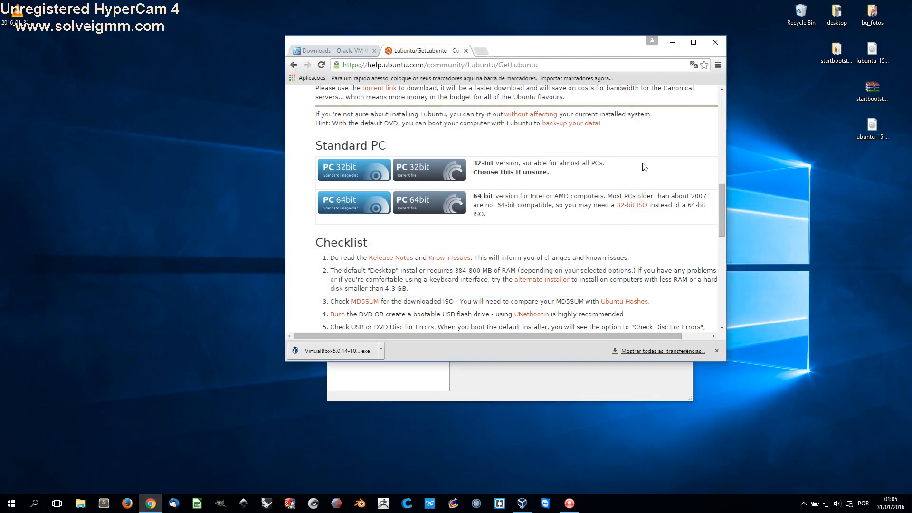
Move the browser aside, revisit the VirtualBox and Lubuntu download pages, and minimize the browser.
drag(570, 47, 444, 43)
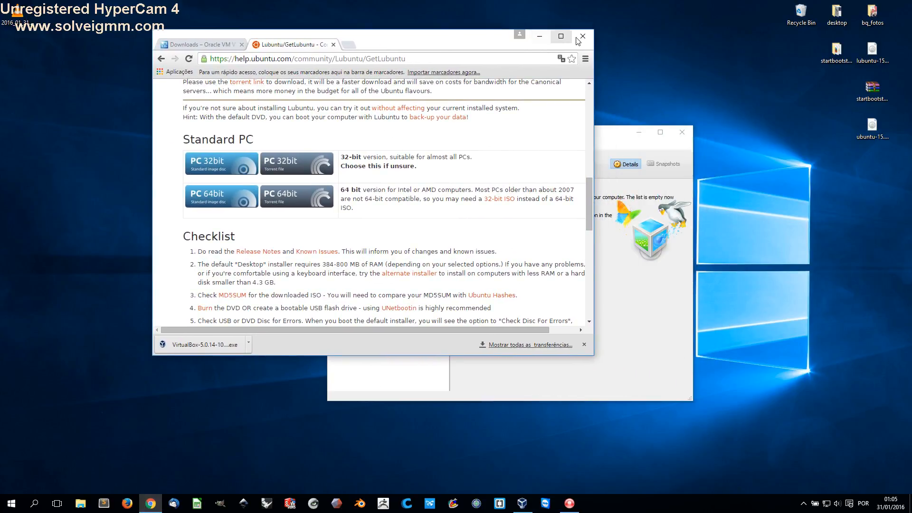
click(203, 44)
click(291, 44)
click(196, 45)
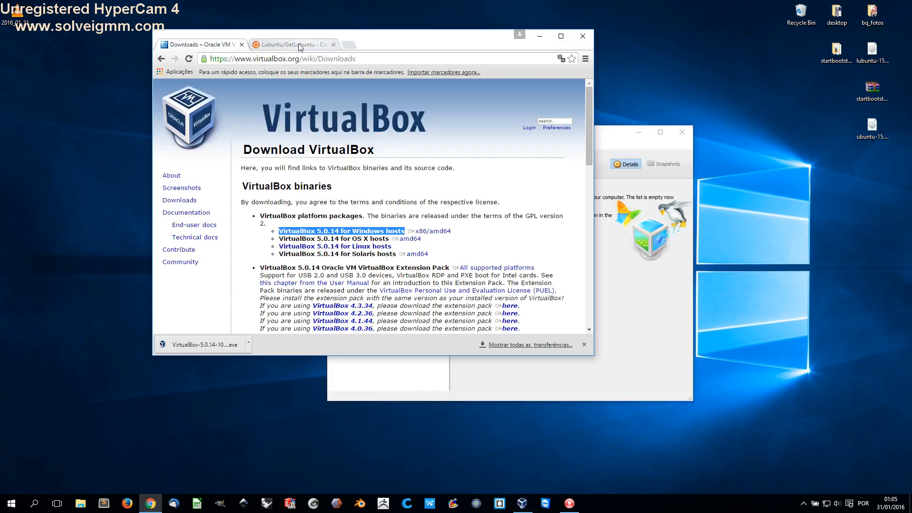
click(314, 45)
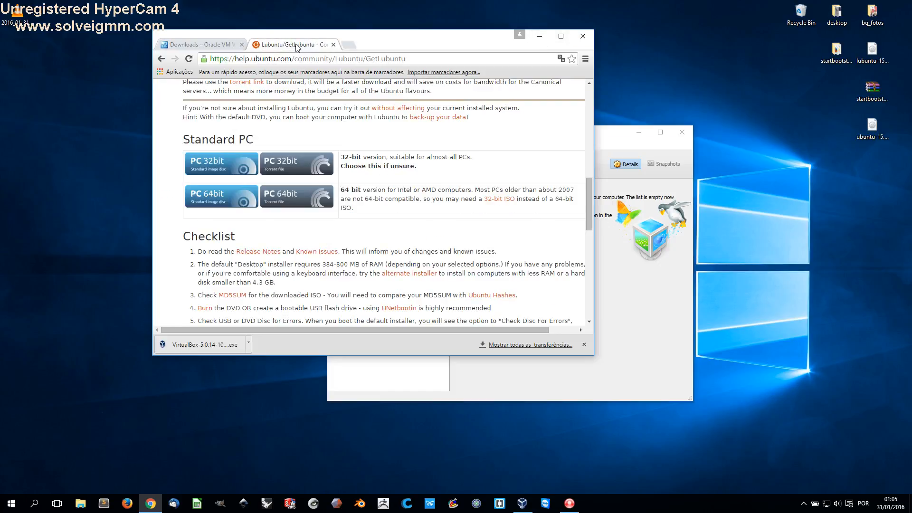
click(540, 38)
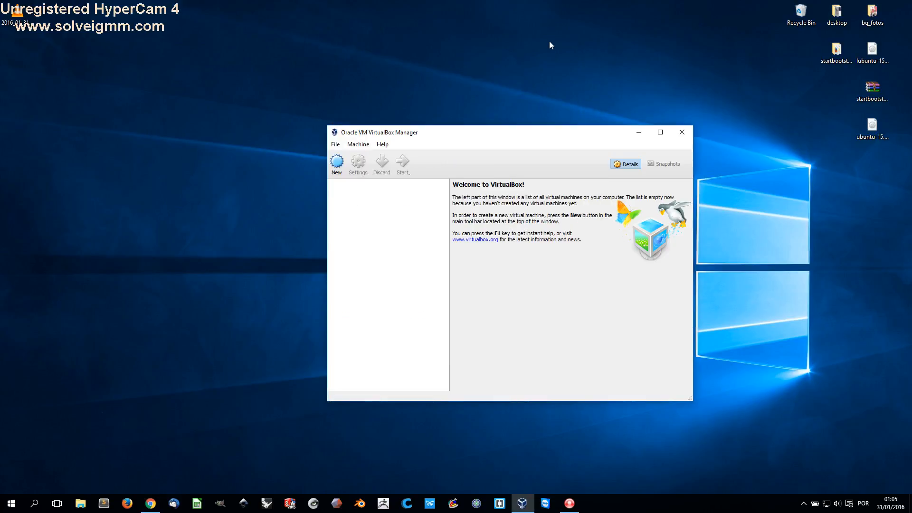
Move the Lubuntu ISO file to the opposite side of the desktop and reposition VirtualBox Manager clear of it.
drag(575, 135, 463, 84)
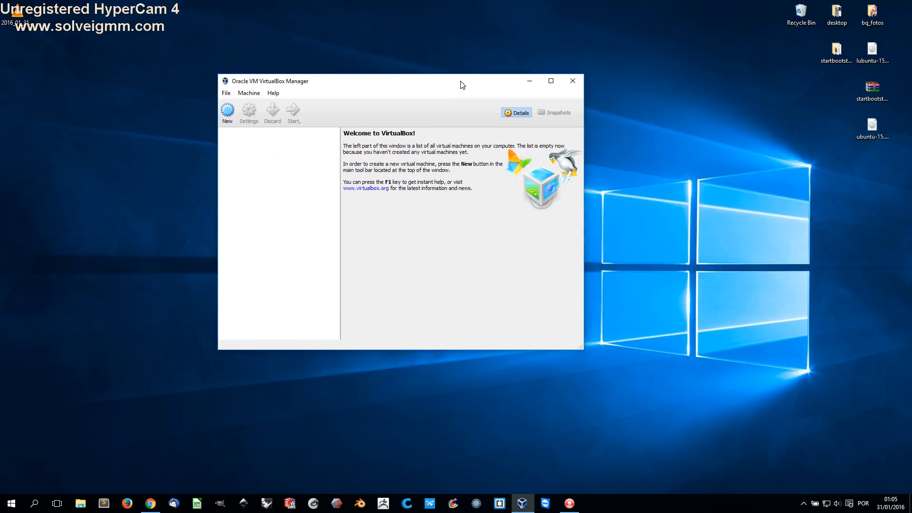
click(871, 54)
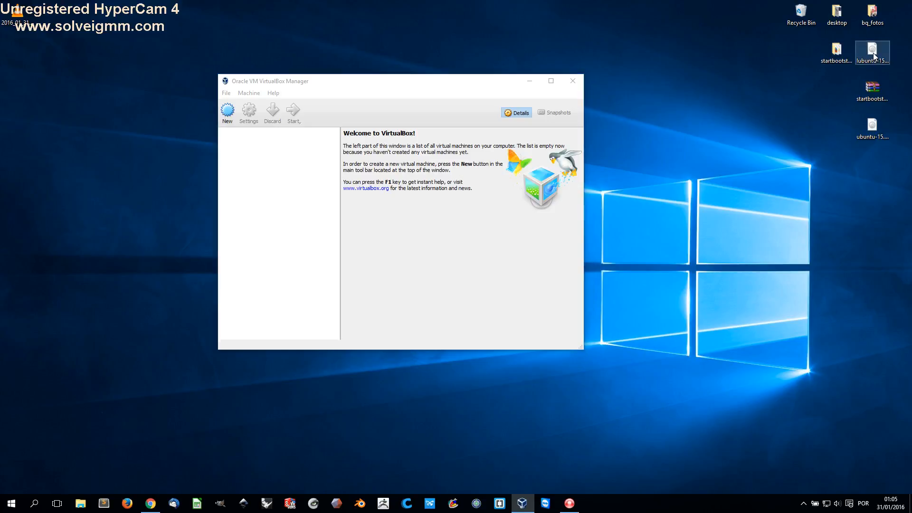
drag(875, 52, 203, 30)
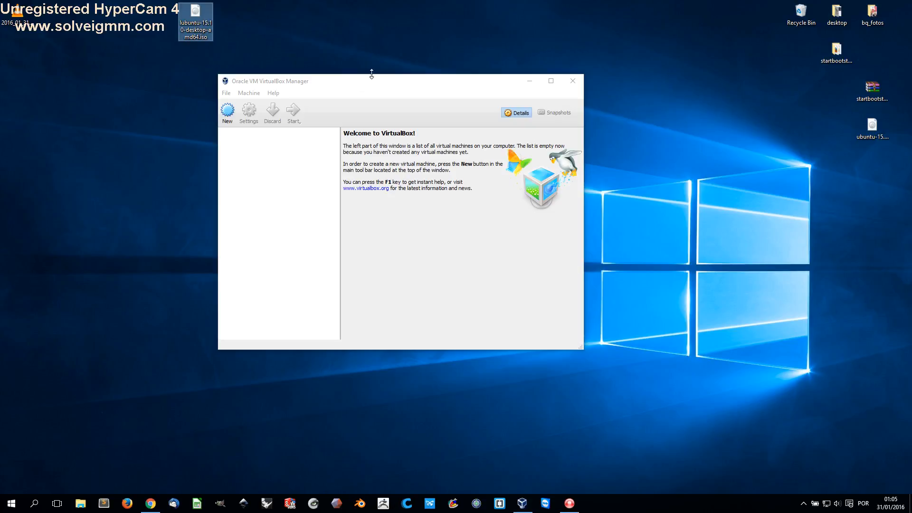
drag(383, 85, 411, 109)
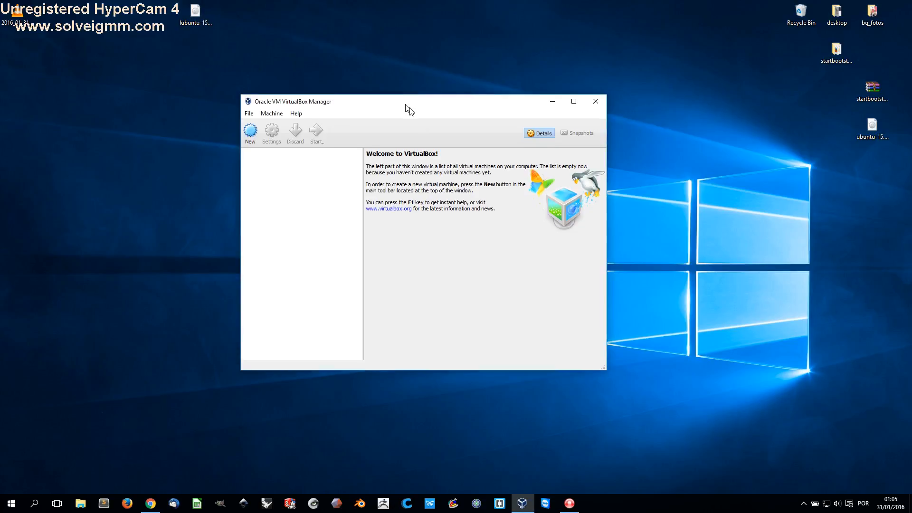
Start a new Linux virtual machine named "Lubuntu" with Ubuntu (64-bit) as its version.
click(256, 139)
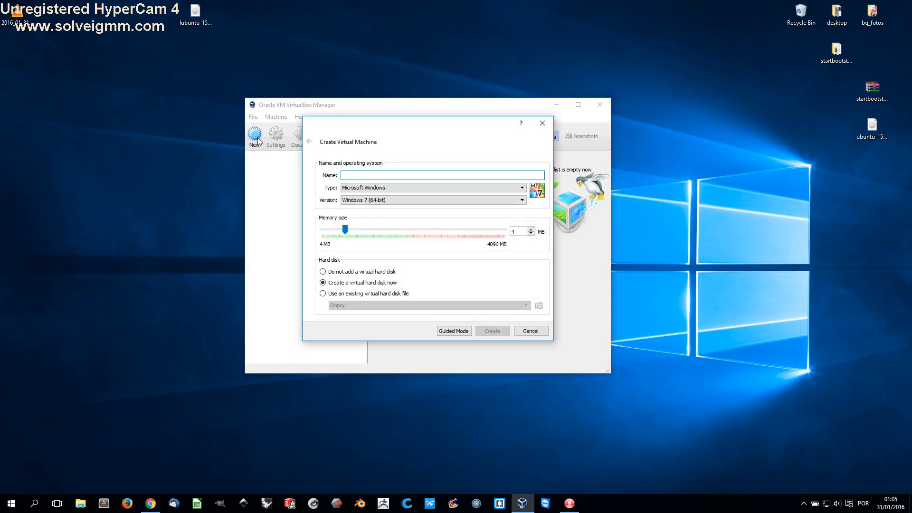
drag(411, 129, 440, 141)
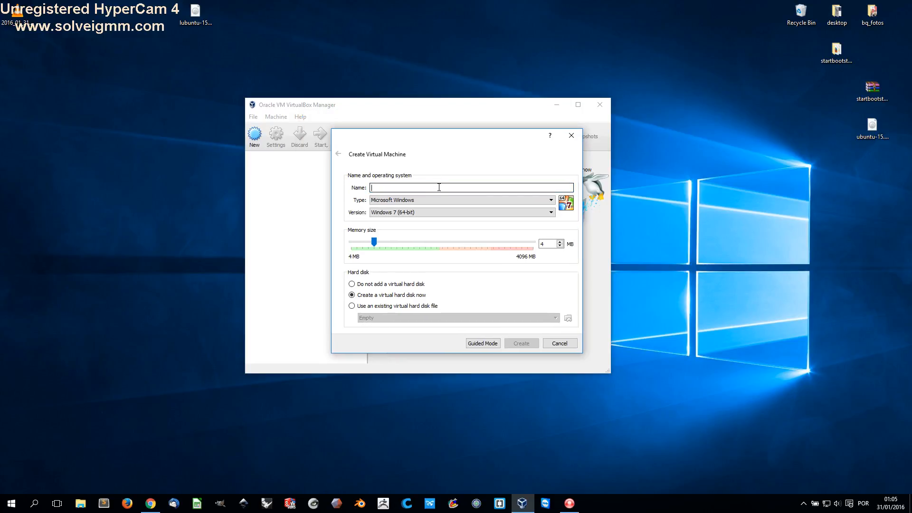
text(Lubuntu)
key(Tab)
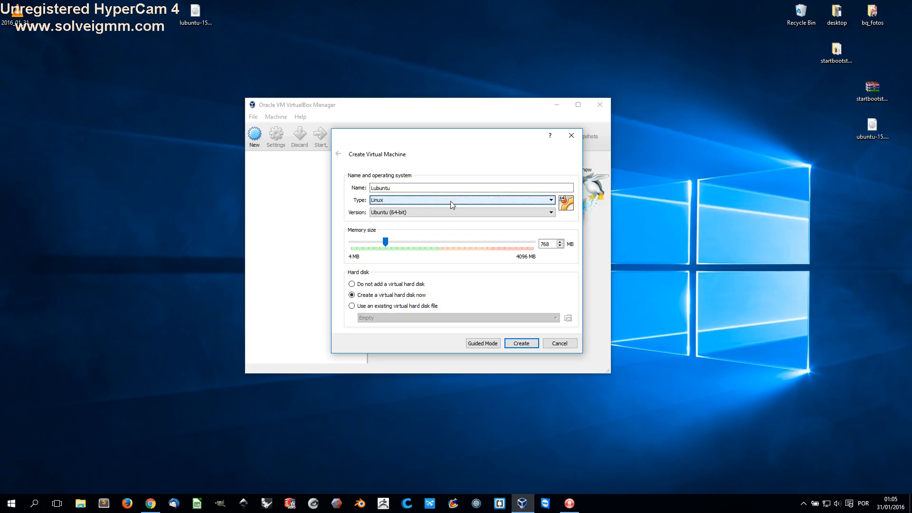
click(385, 214)
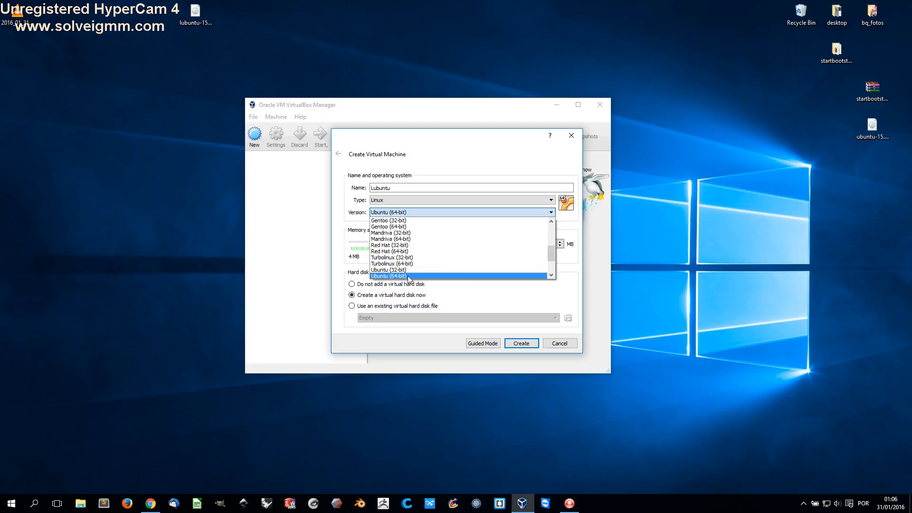
scroll(406, 261, down, 2)
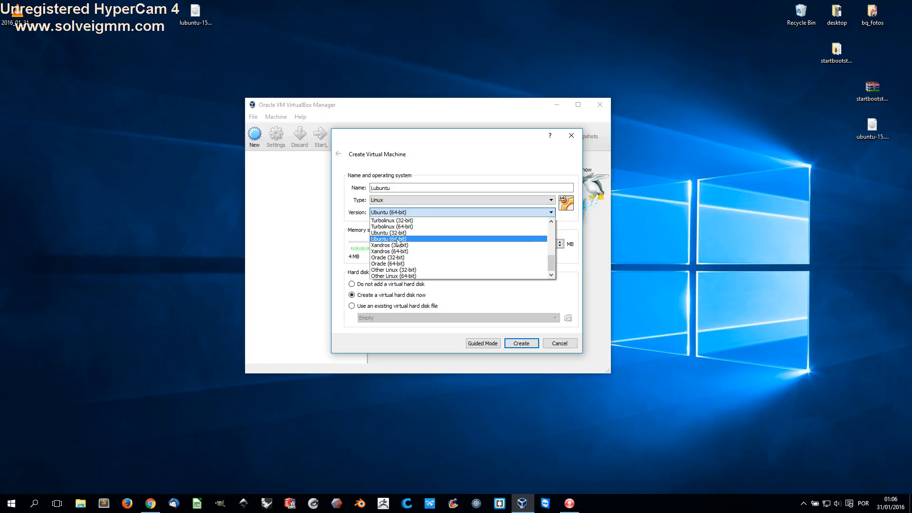
click(399, 239)
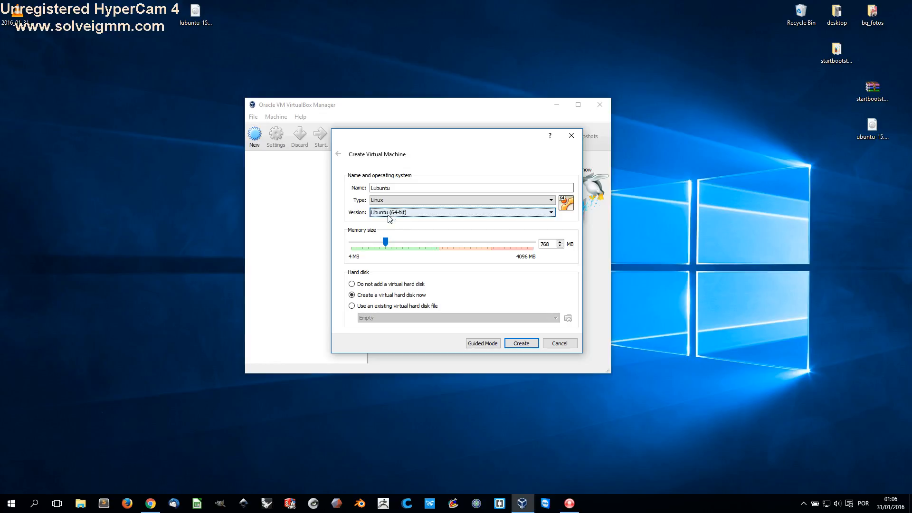
Examine the other Linux distributions offered as the machine's version without changing the selection.
click(417, 216)
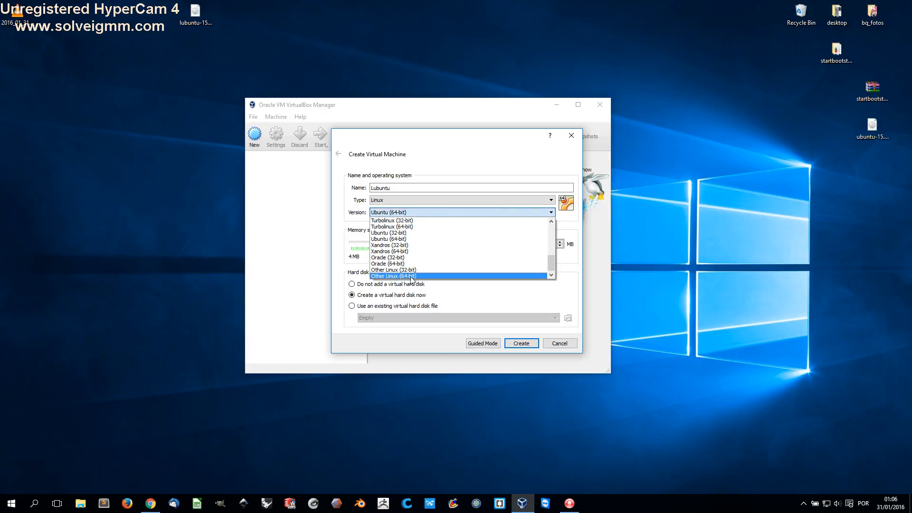
scroll(415, 256, up, 4)
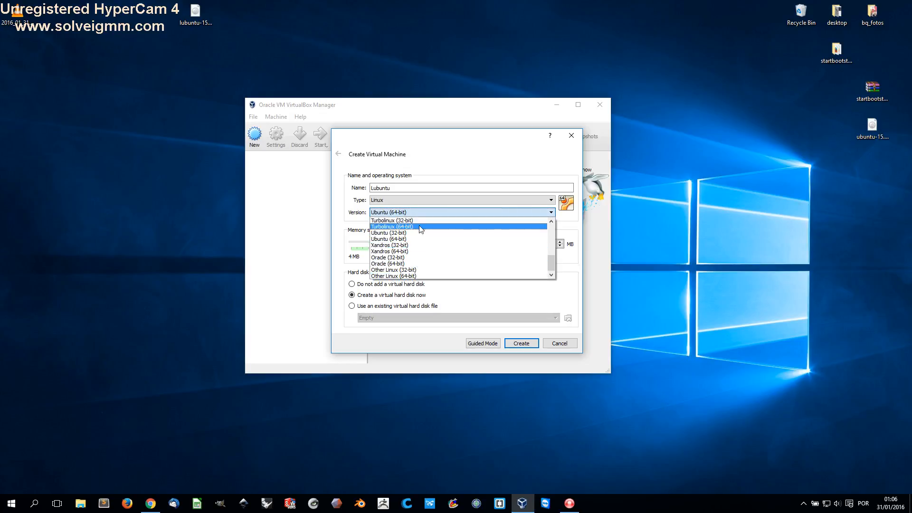
scroll(425, 248, up, 3)
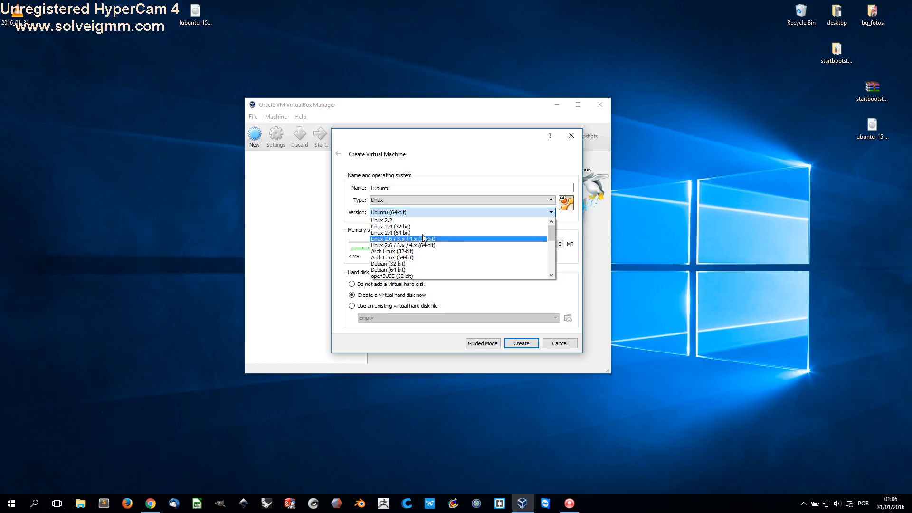
scroll(426, 241, down, 2)
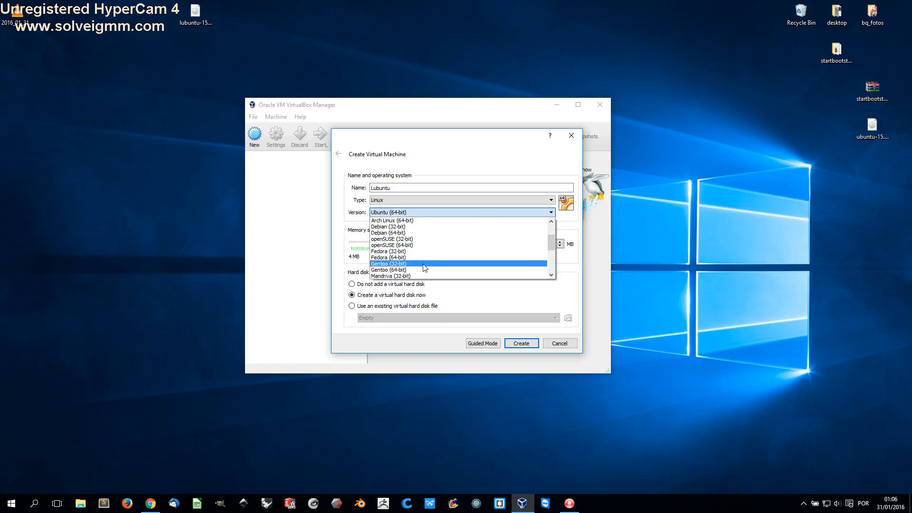
click(465, 215)
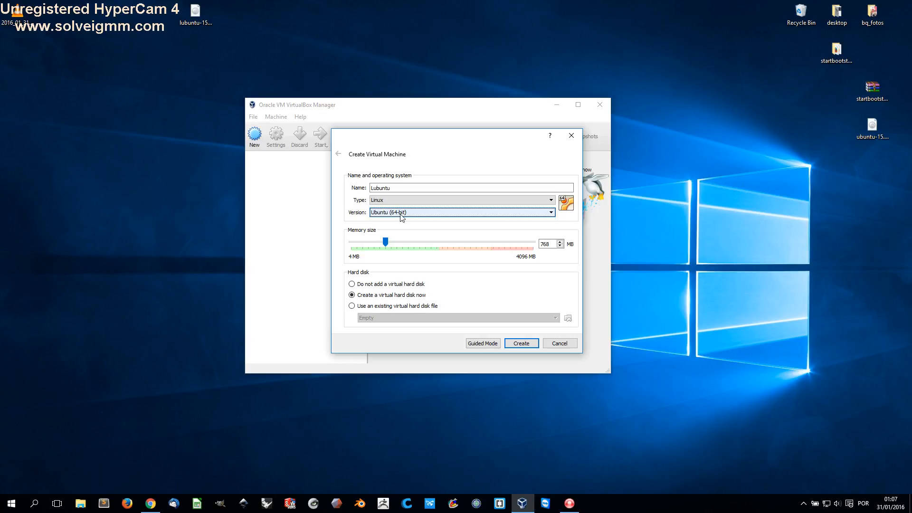
click(425, 213)
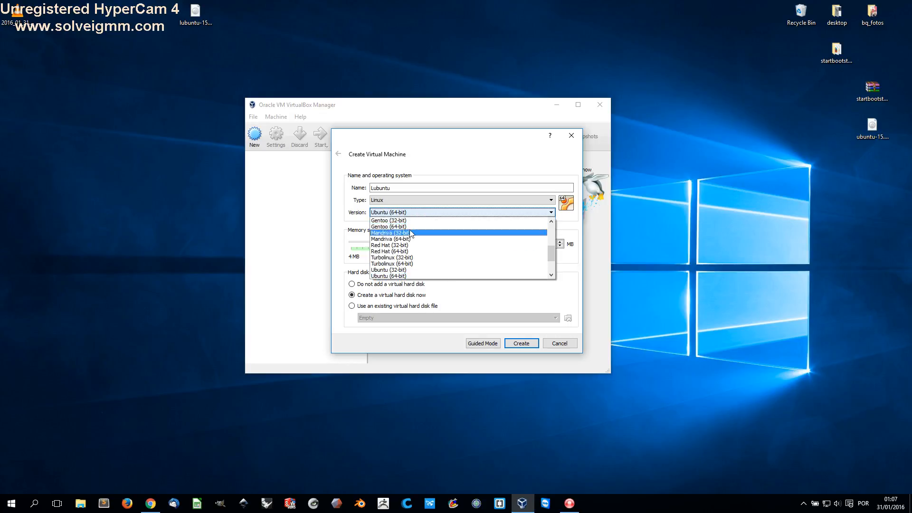
click(466, 215)
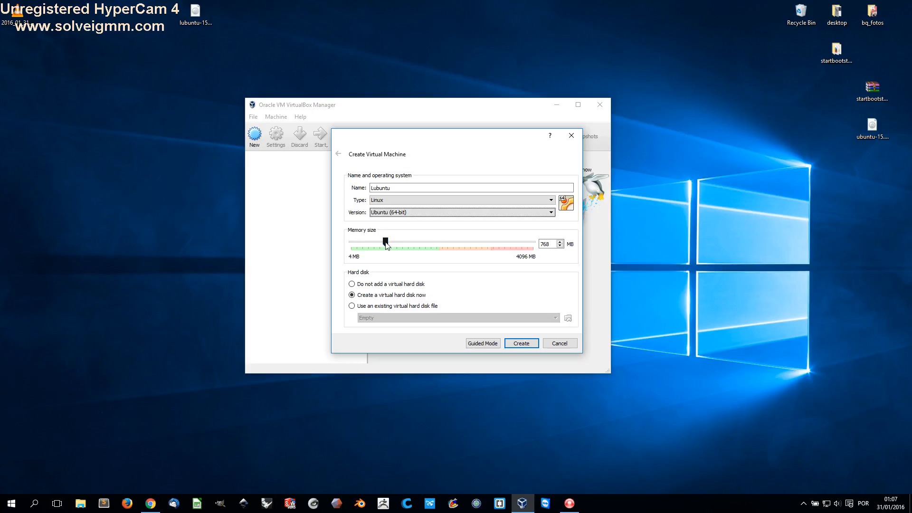
Set the machine's memory size to 2524 MB and proceed to create its new virtual hard disk.
drag(386, 244, 439, 244)
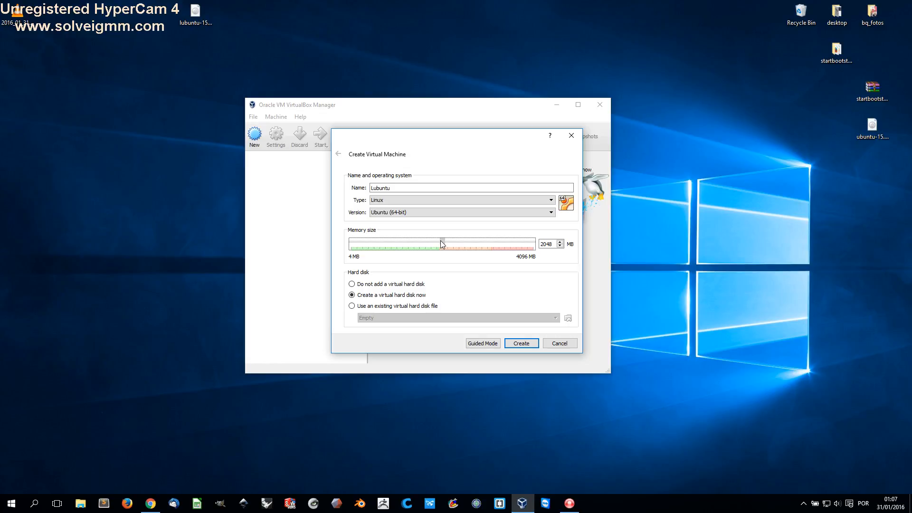
drag(439, 240, 437, 249)
drag(438, 241, 464, 244)
click(520, 343)
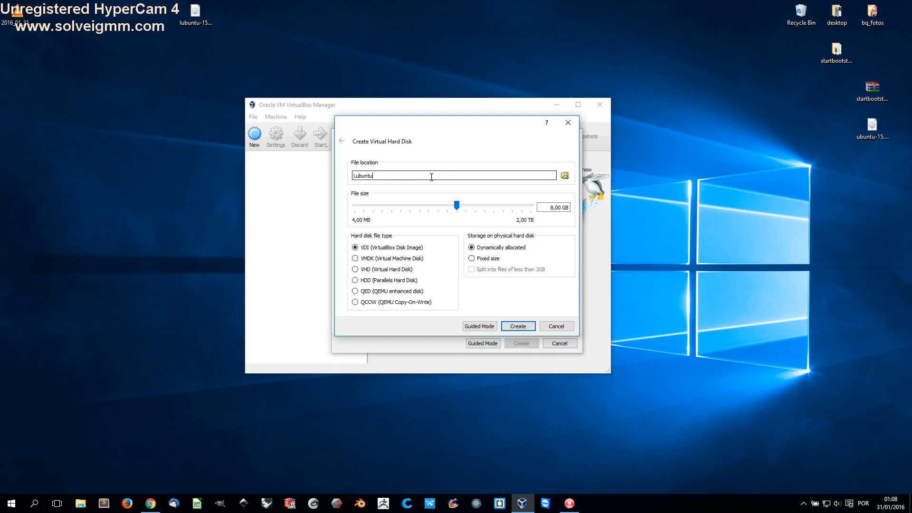
Check the virtual disk's file location, then create it as a dynamically allocated 8 GB VDI named Lubuntu.
click(564, 175)
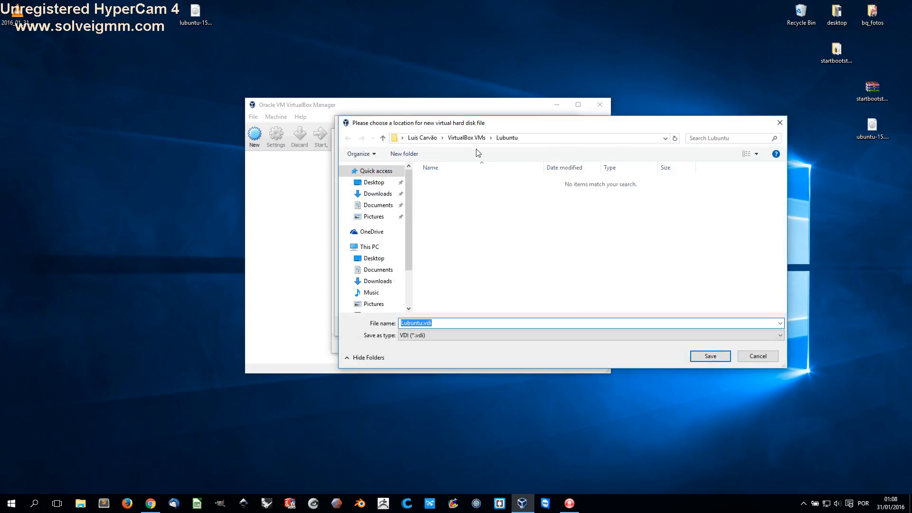
click(779, 123)
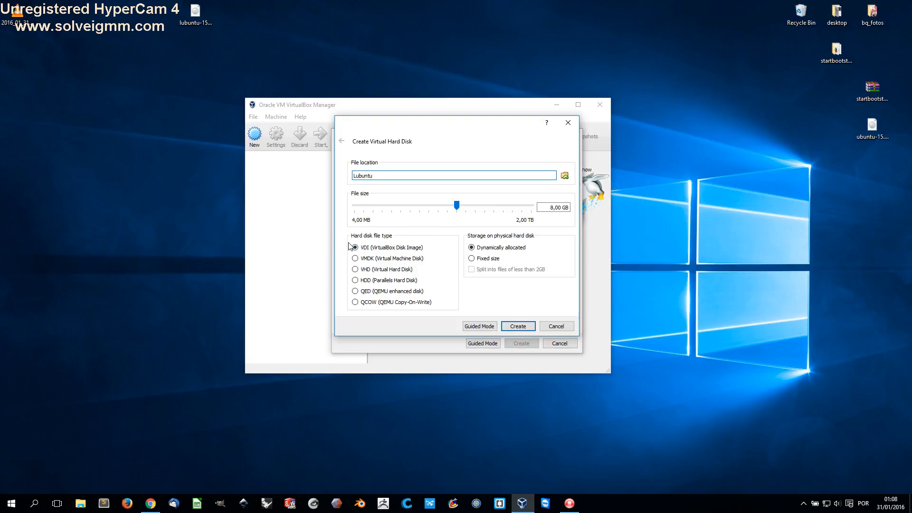
click(528, 329)
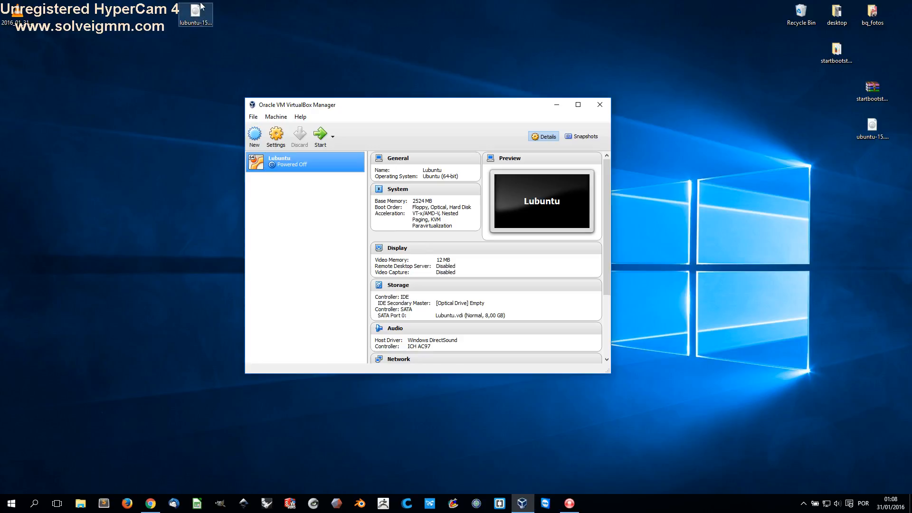
Add an optical drive holding lubuntu-15.10-desktop-amd64.iso to the Lubuntu machine's IDE controller in its storage settings.
click(279, 142)
drag(357, 100, 385, 112)
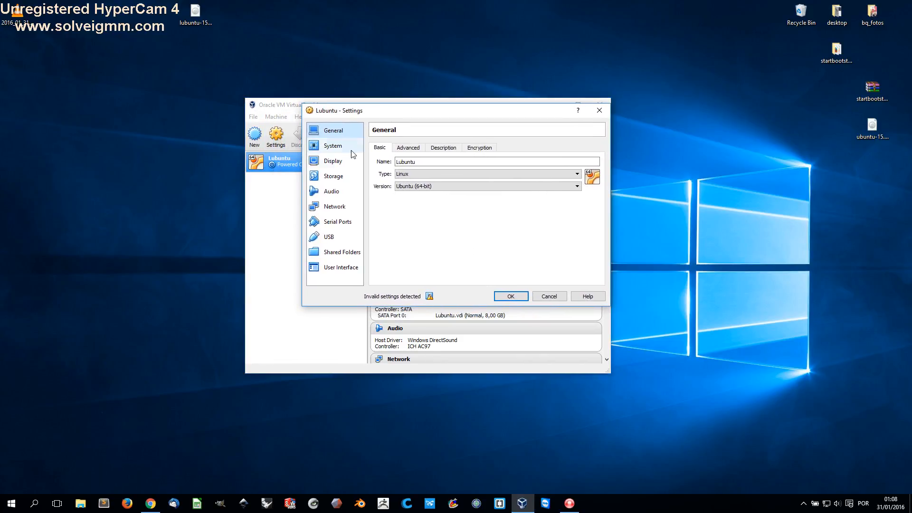
click(334, 178)
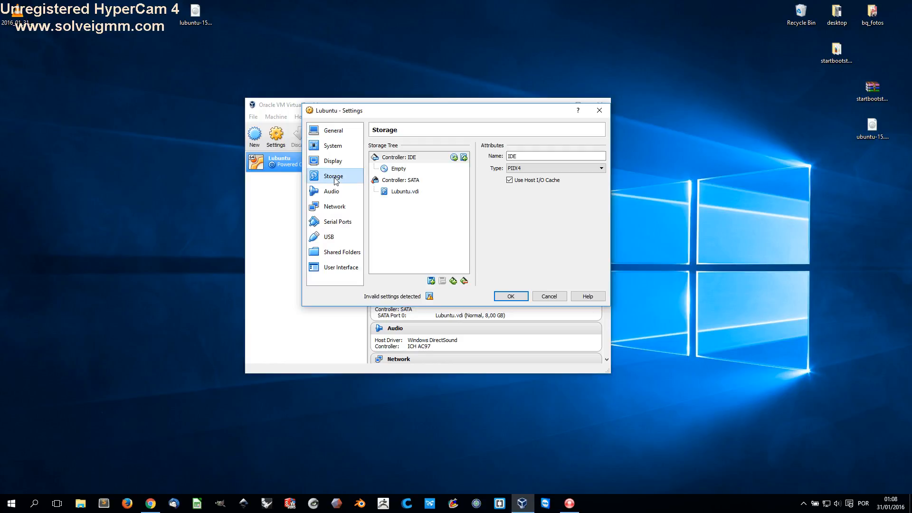
click(411, 159)
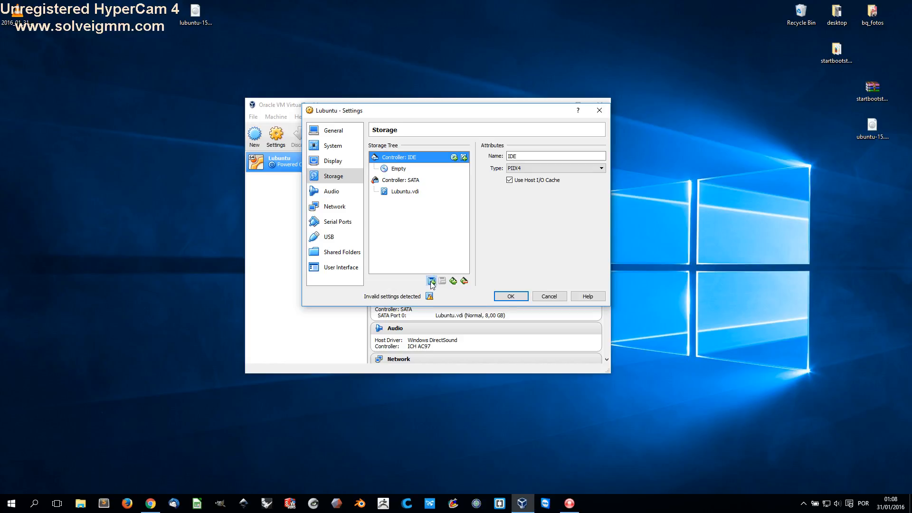
click(430, 281)
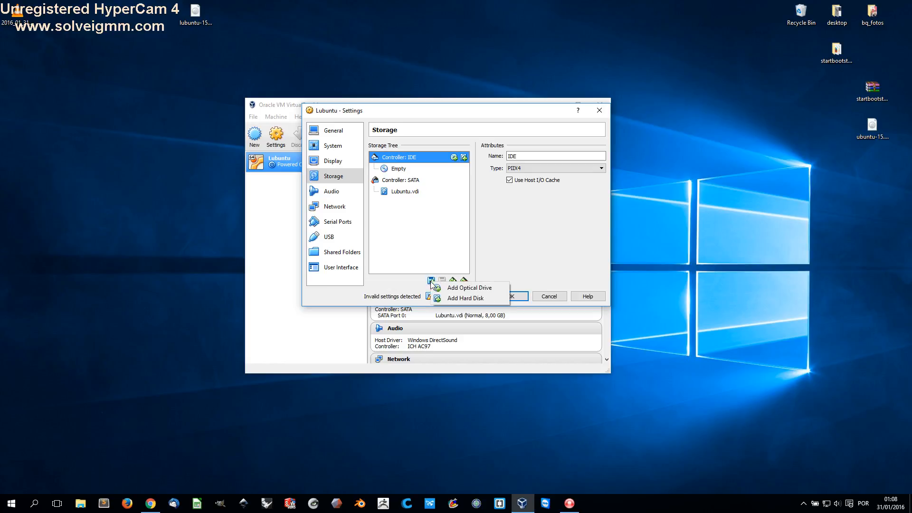
click(476, 287)
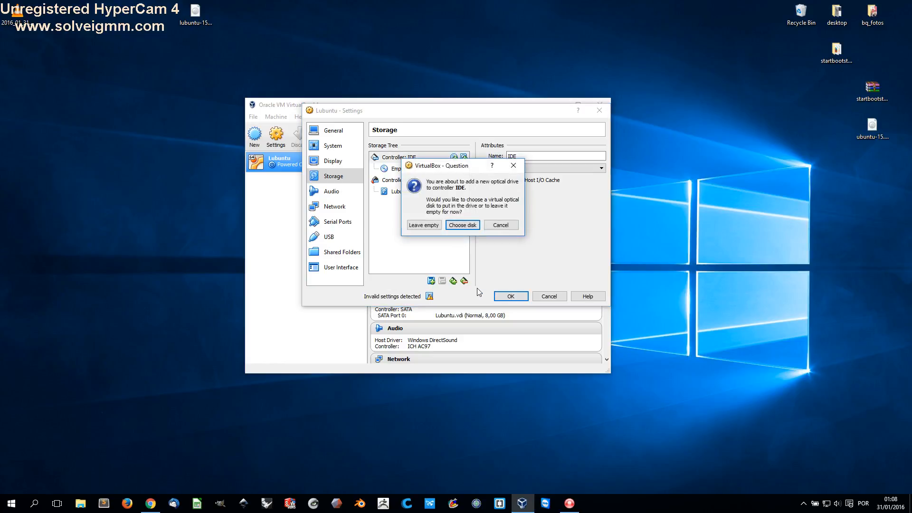
click(460, 225)
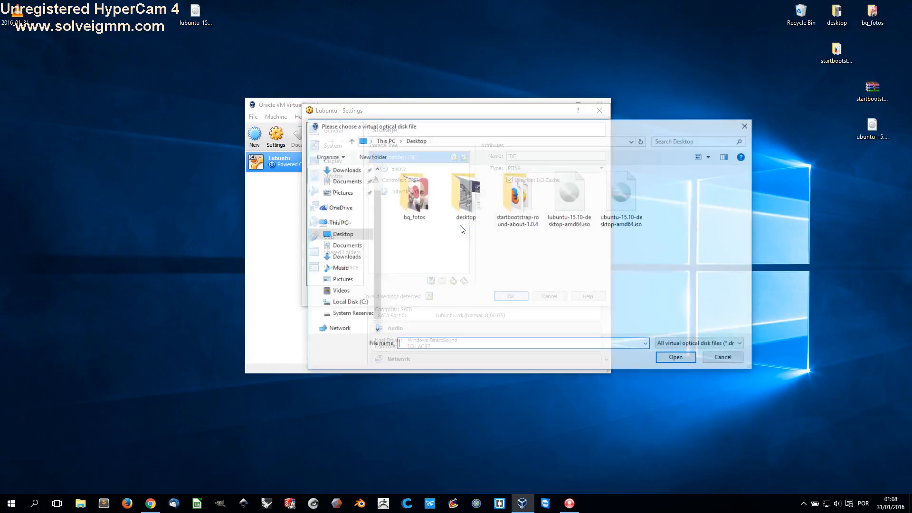
double_click(574, 193)
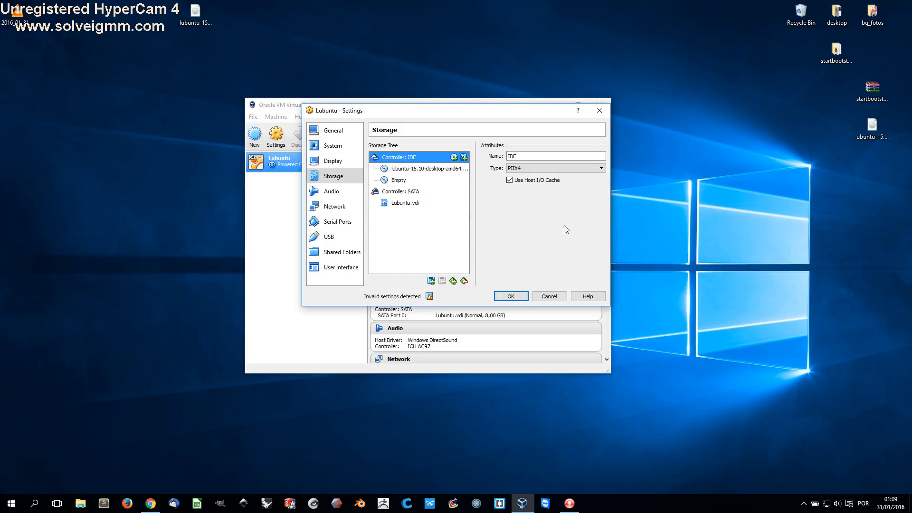
Remove the empty optical drive from the IDE controller and save the machine's settings.
click(401, 180)
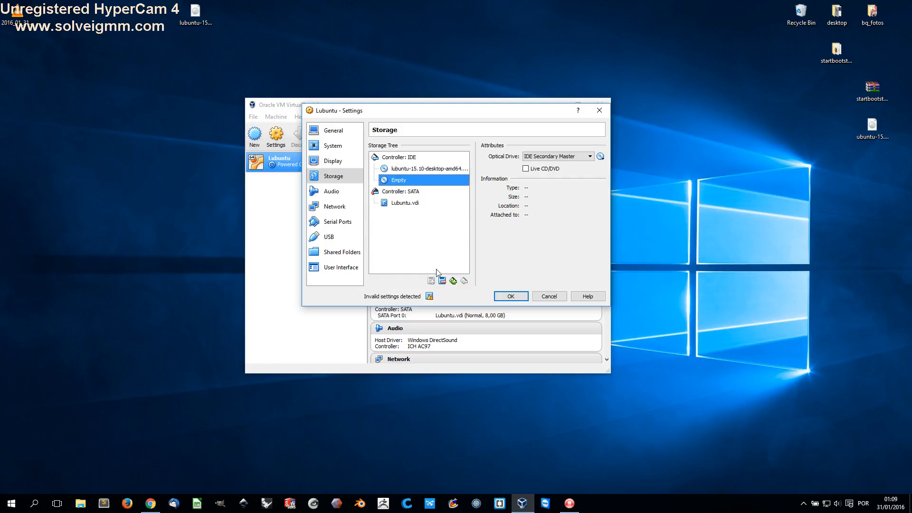
click(442, 281)
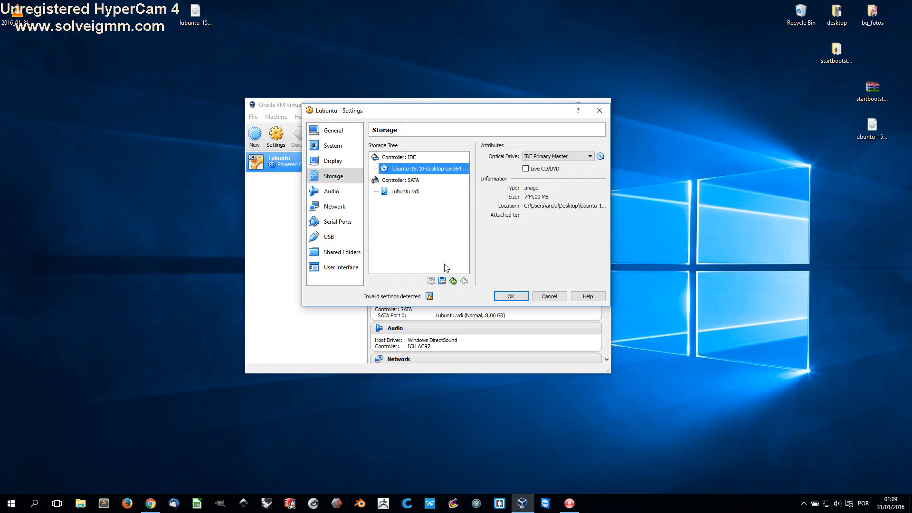
click(512, 297)
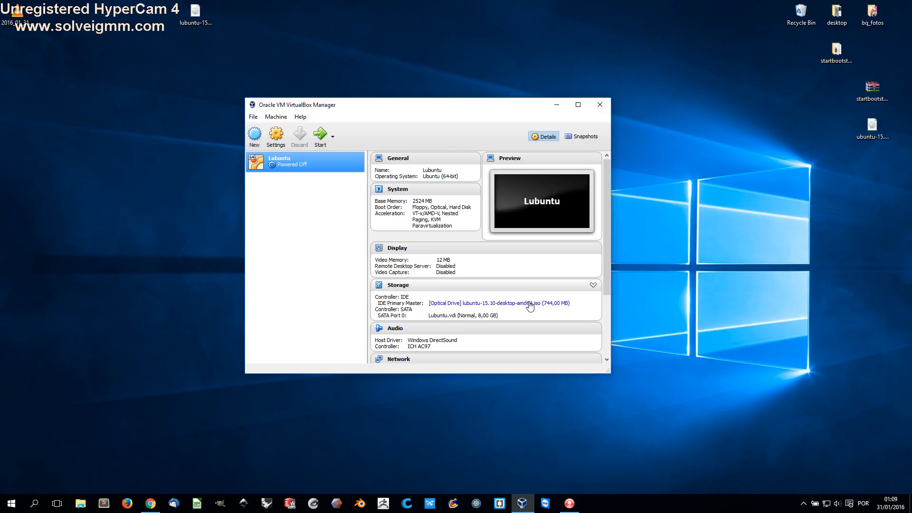
Start the Lubuntu machine in English and choose to try Lubuntu without installing.
double_click(298, 165)
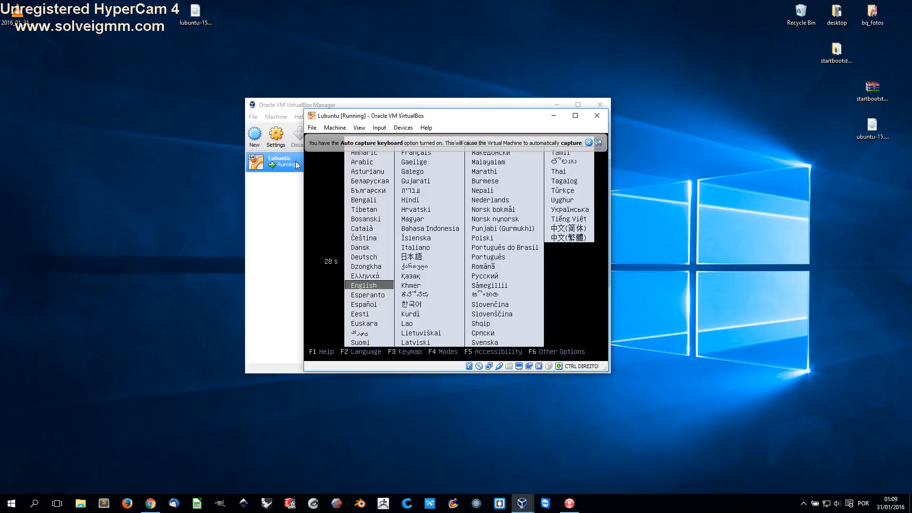
key(Return)
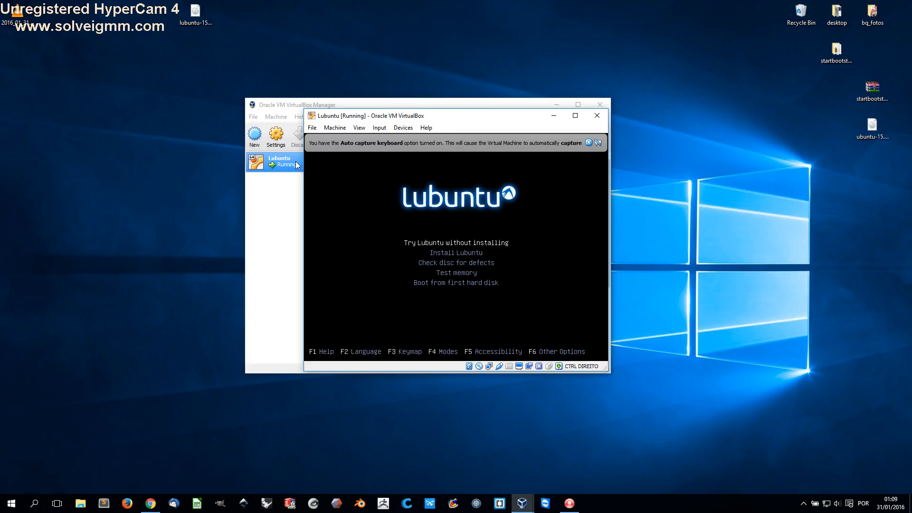
key(Return)
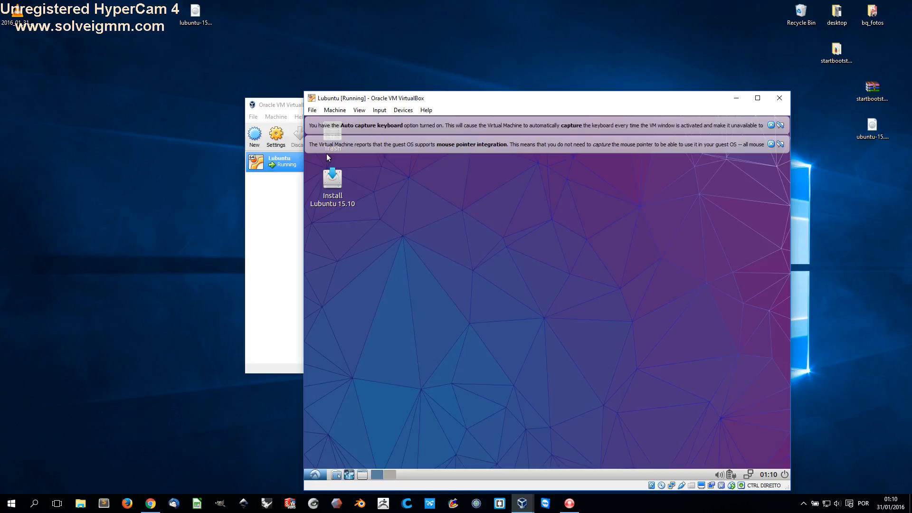
Dismiss both notices in the running Lubuntu window, minimize the VirtualBox Manager, and centre the machine's window on the desktop.
click(771, 144)
click(770, 125)
drag(649, 100, 687, 72)
drag(308, 117, 250, 97)
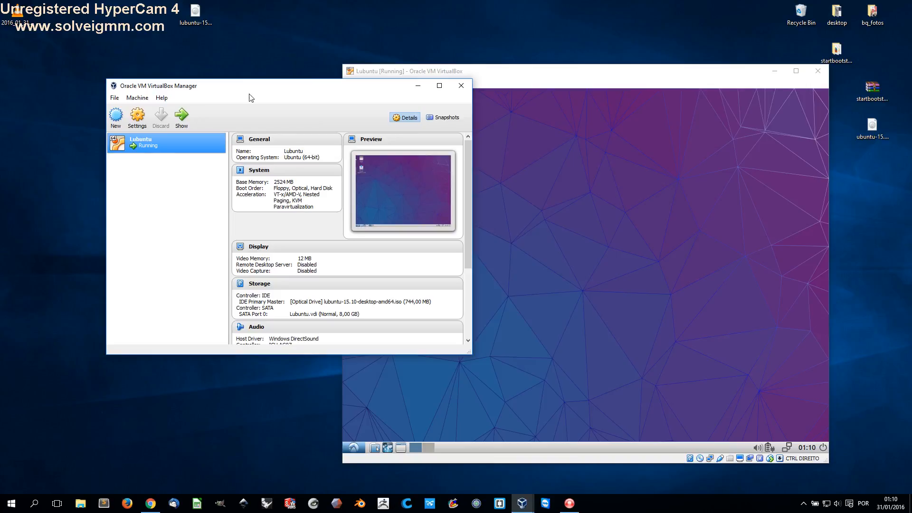
click(418, 88)
drag(582, 73, 446, 66)
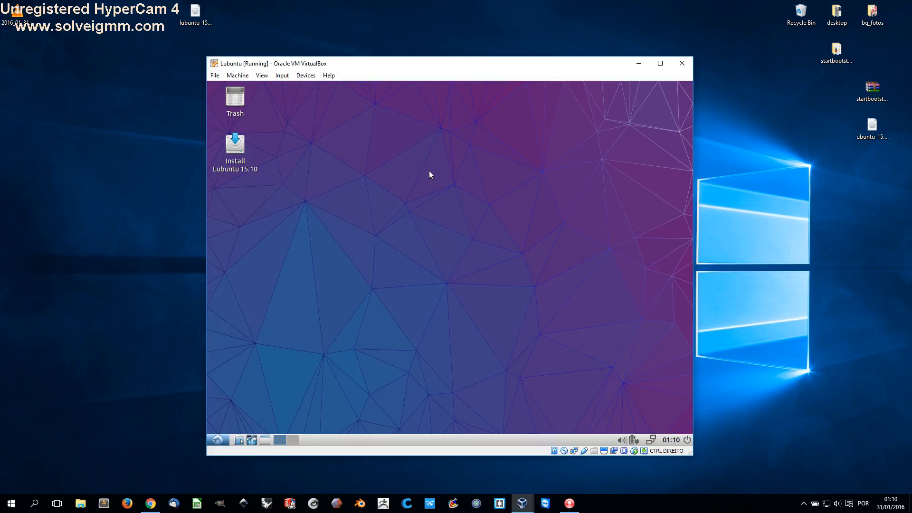
drag(497, 70, 537, 65)
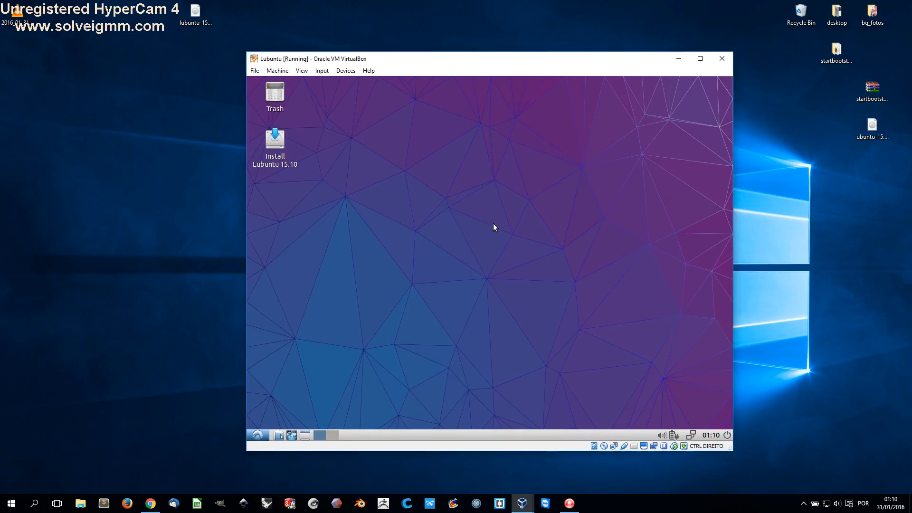